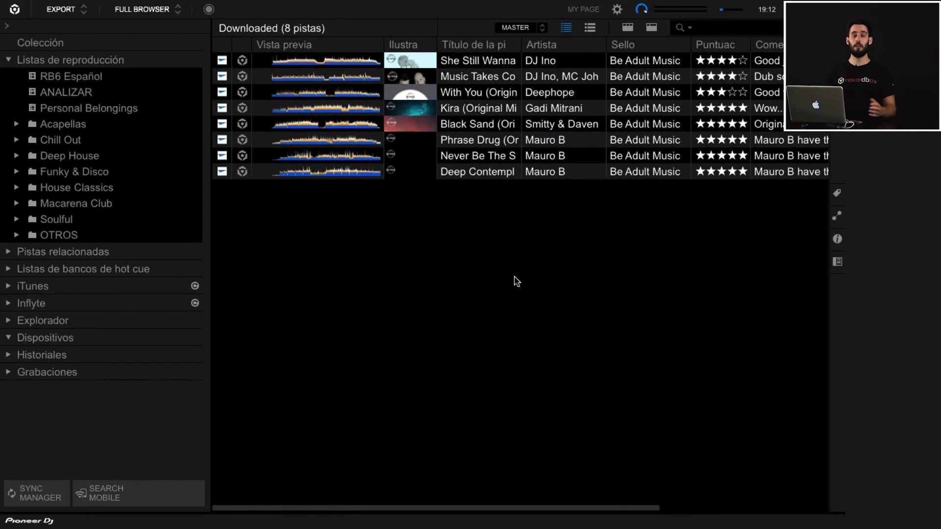
Review the Visualización preferences from the tree view options through the key display format and color skin settings, and close the preferences.
click(618, 10)
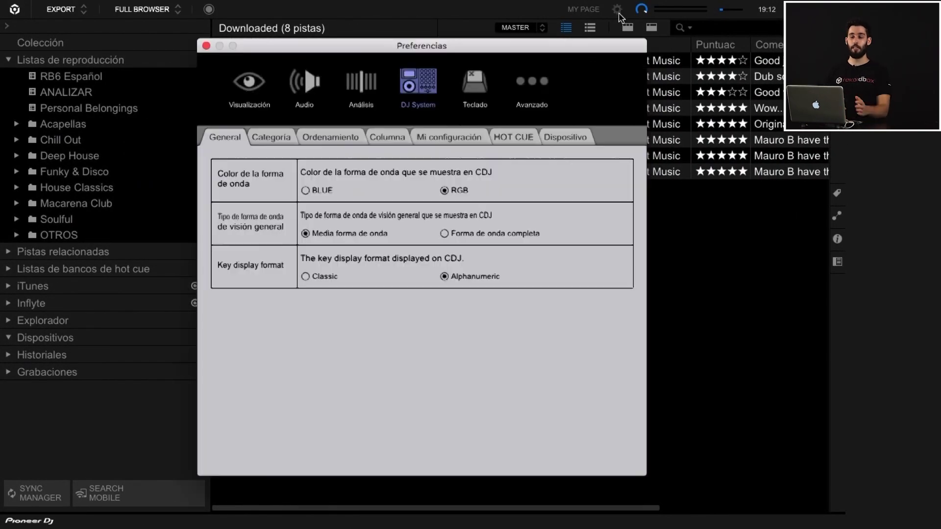
click(249, 86)
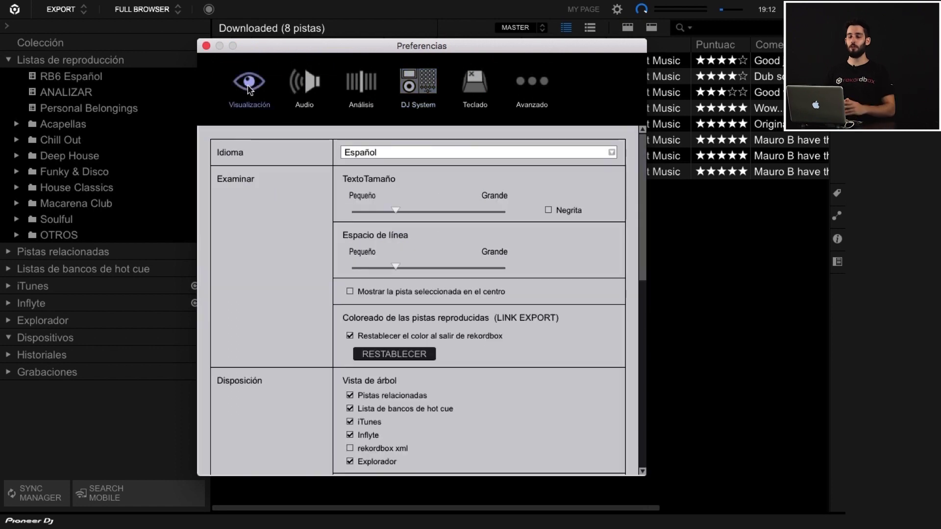
scroll(321, 287, down, 5)
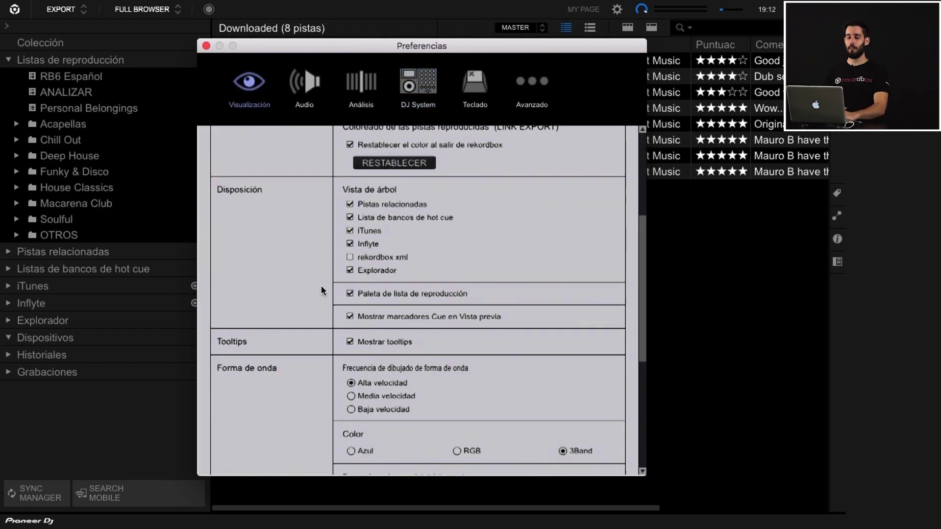
scroll(322, 285, down, 7)
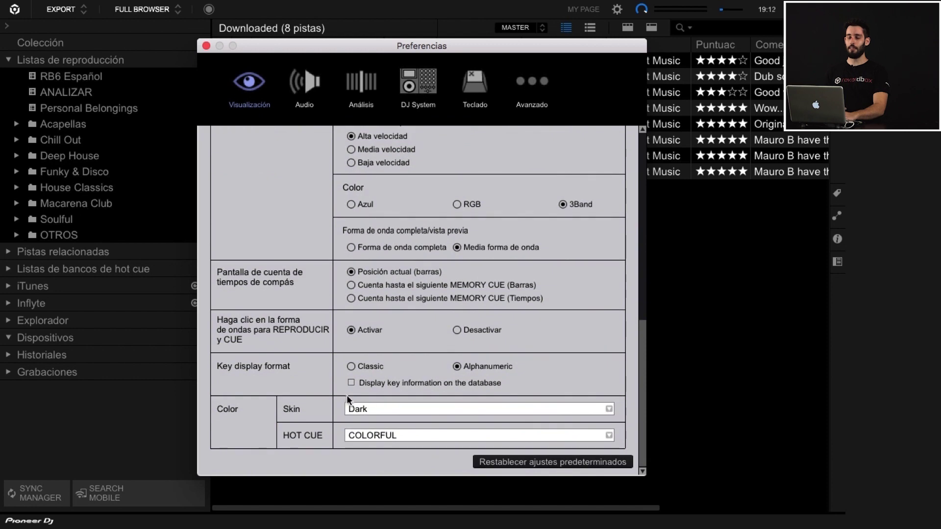
click(349, 409)
click(331, 407)
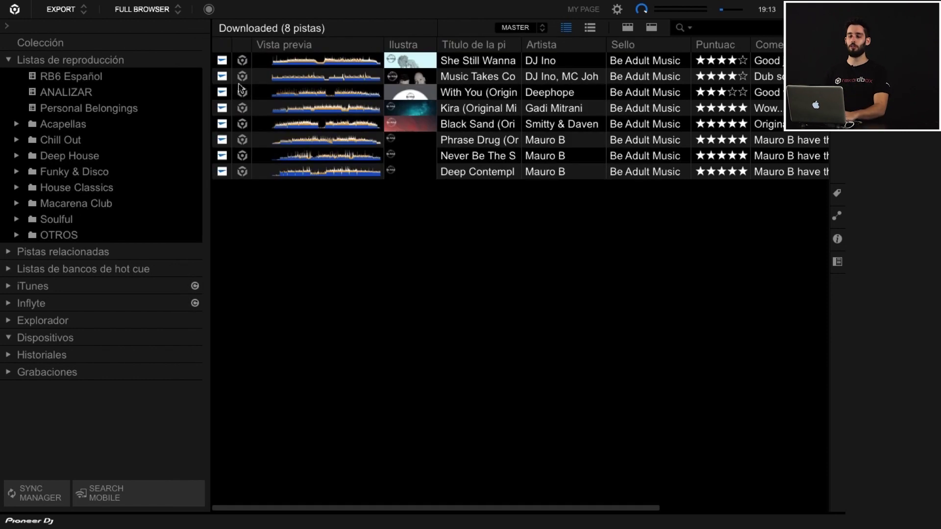
click(206, 45)
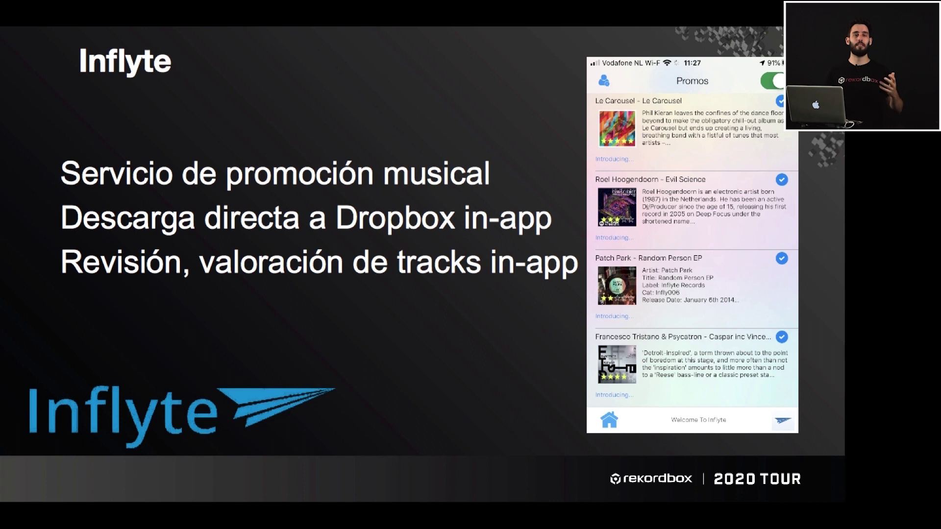
key(Right)
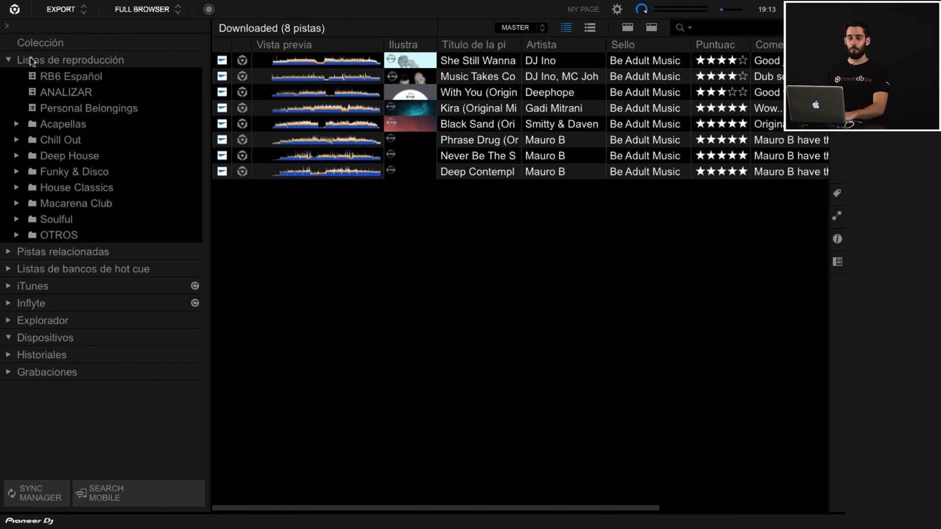
Look through the track columns in Inflyte's Promo Locker and download Casa Tulum (David Isaac Remix) as mp3.
click(38, 305)
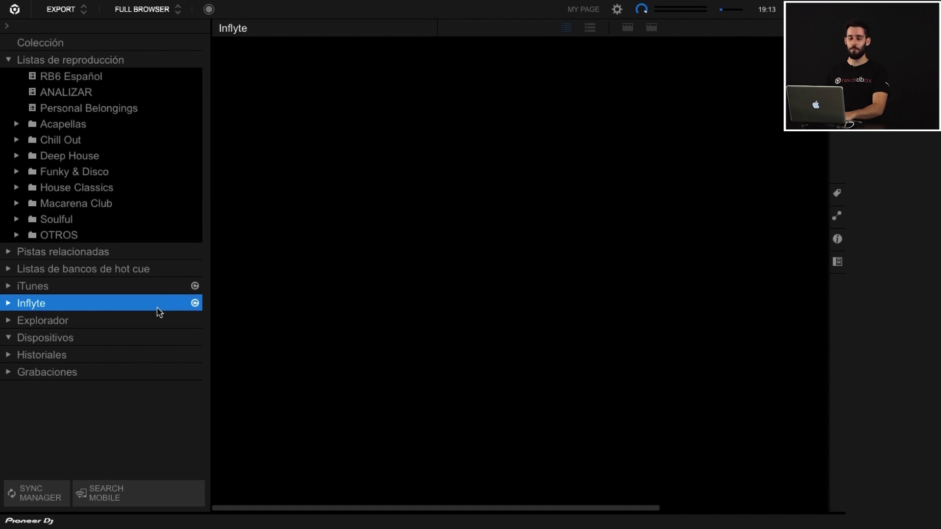
click(8, 304)
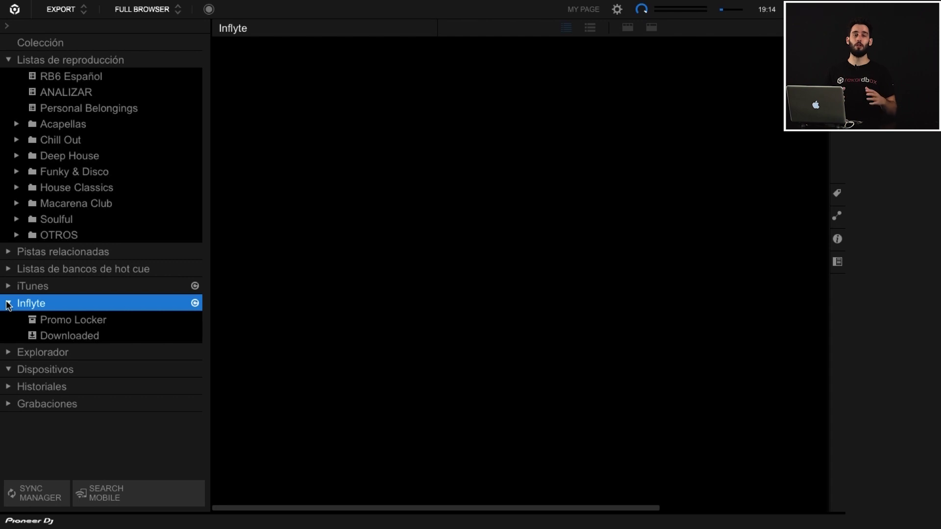
click(64, 322)
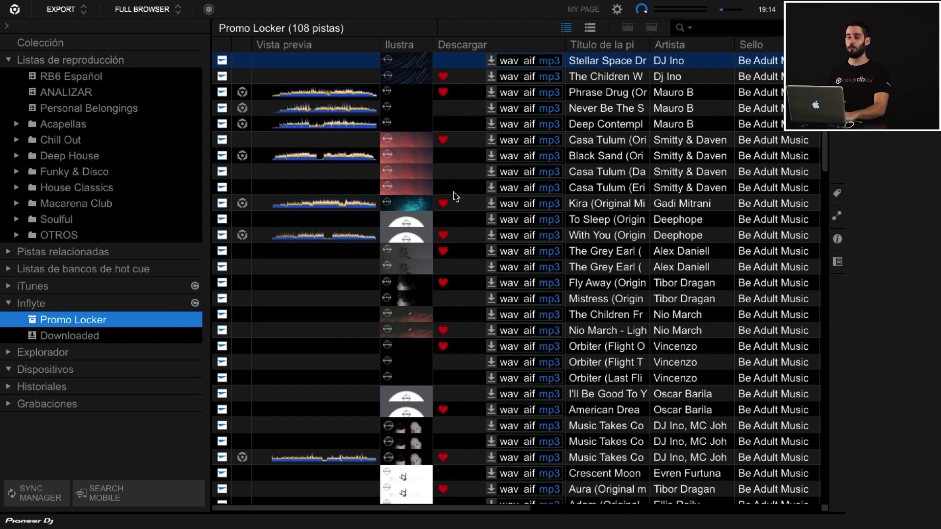
scroll(591, 254, right, 10)
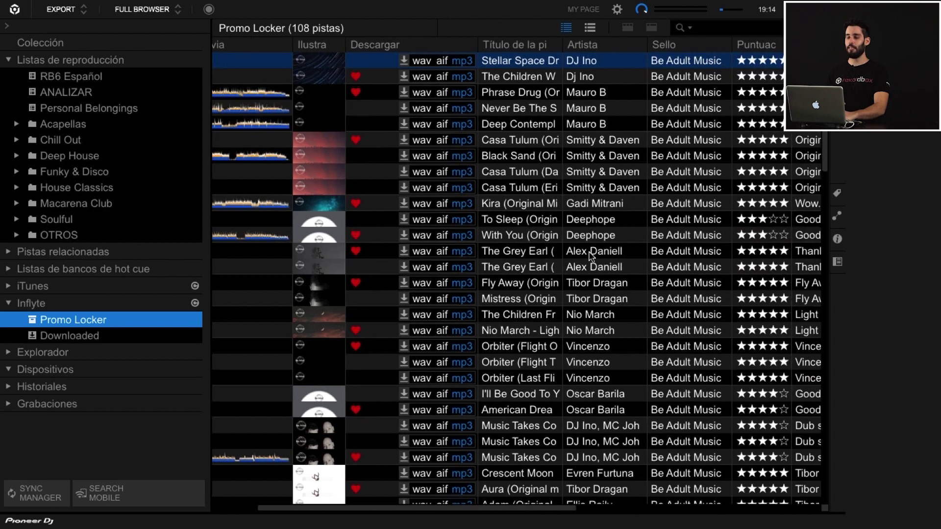
scroll(591, 255, right, 2)
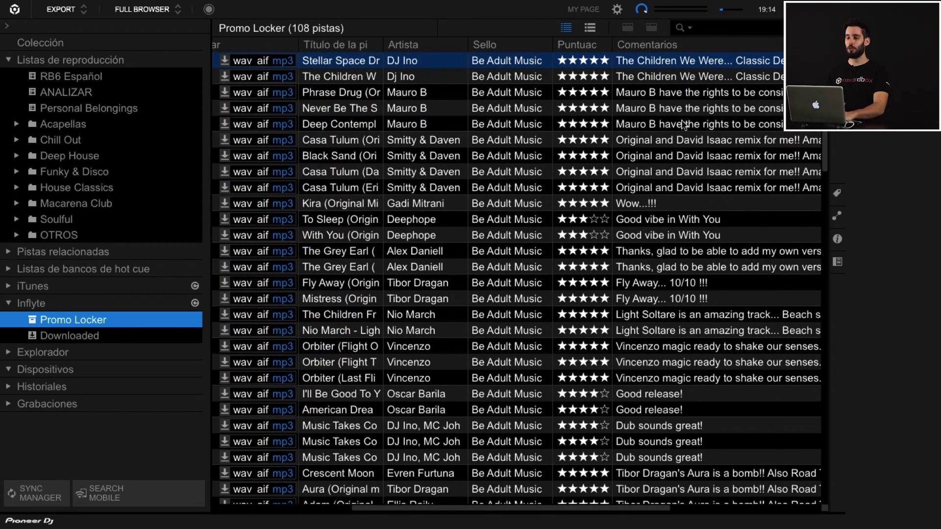
scroll(495, 240, left, 12)
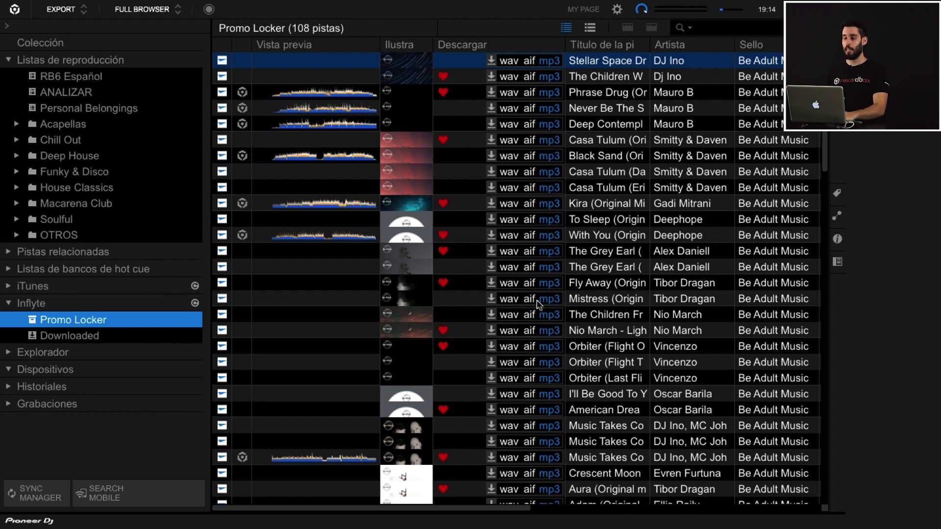
click(549, 173)
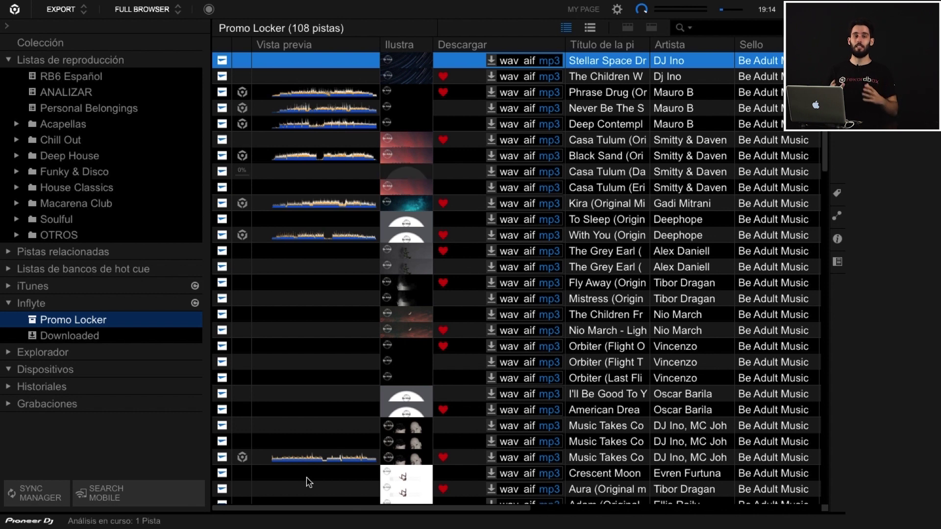
Add Casa Tulum (David Isaac Remix) from Inflyte's Downloaded list to the RB6 Español playlist and select it there.
click(70, 337)
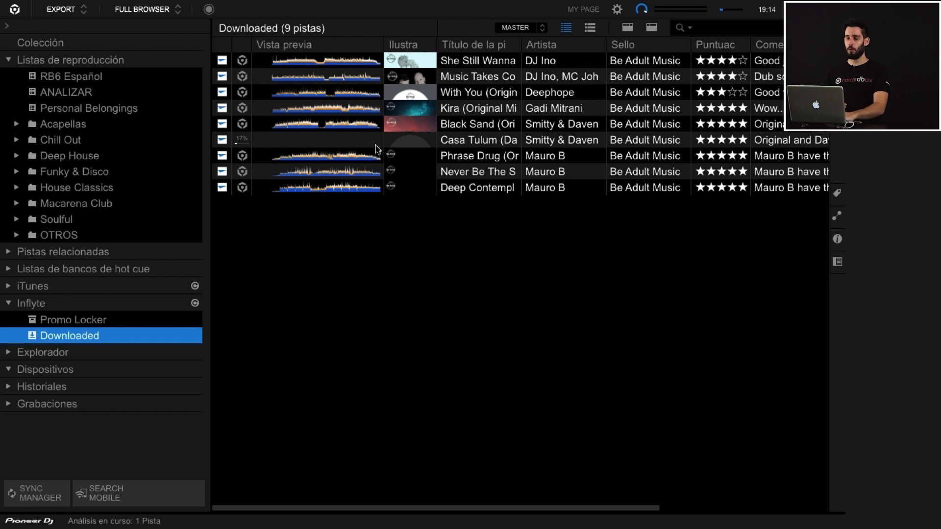
click(463, 178)
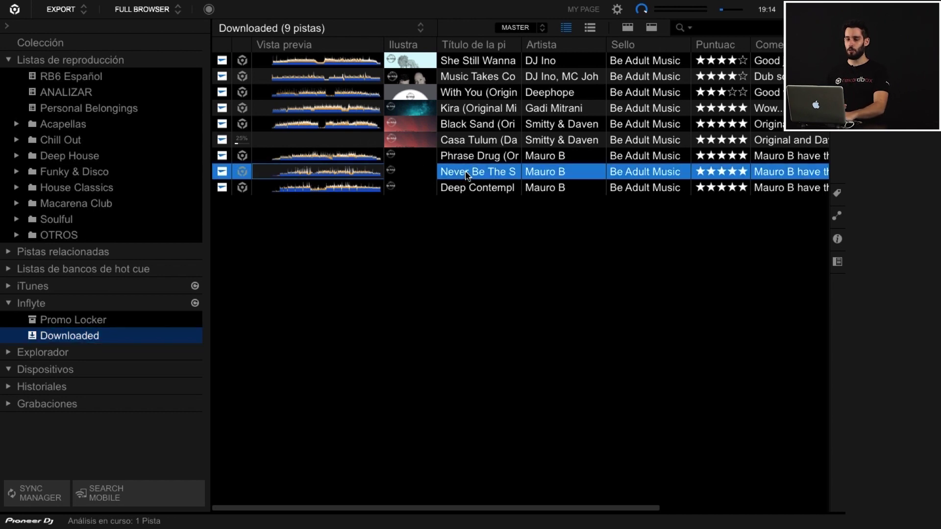
click(473, 141)
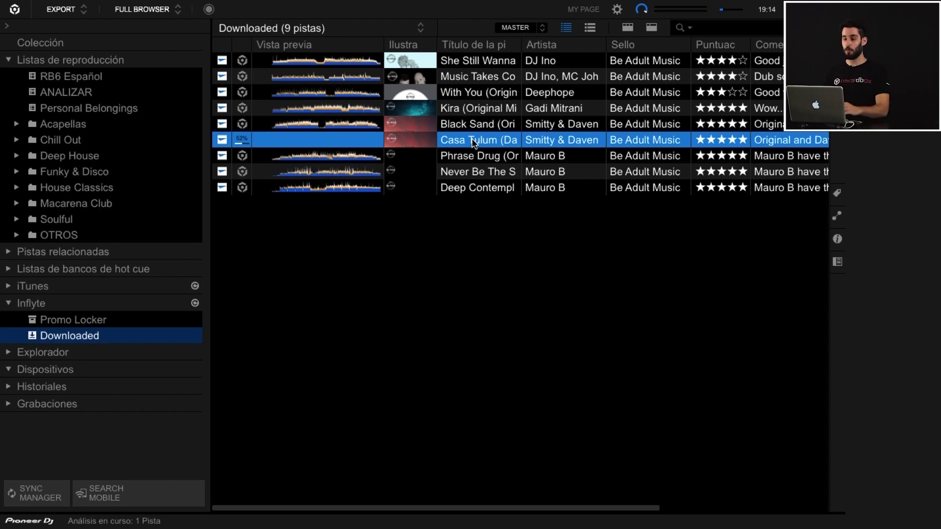
drag(473, 141, 100, 83)
click(98, 79)
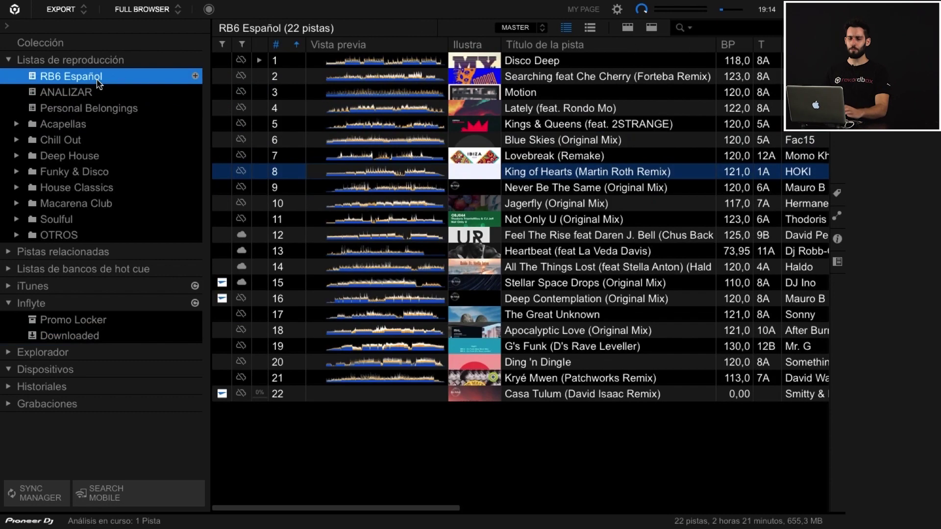
click(567, 398)
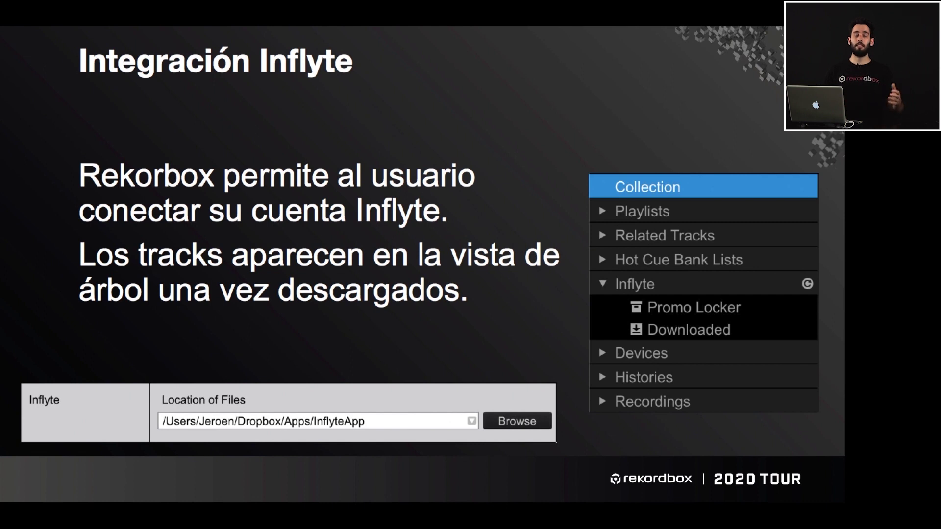
key(Right)
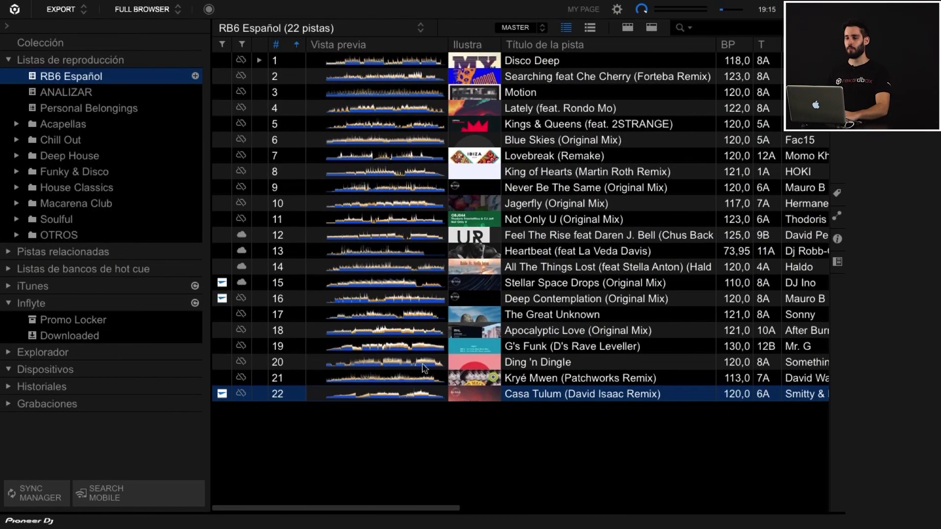
Review the Auto Relocate Search Folders and the specified user folders in the advanced database preferences, and close the preferences.
click(618, 12)
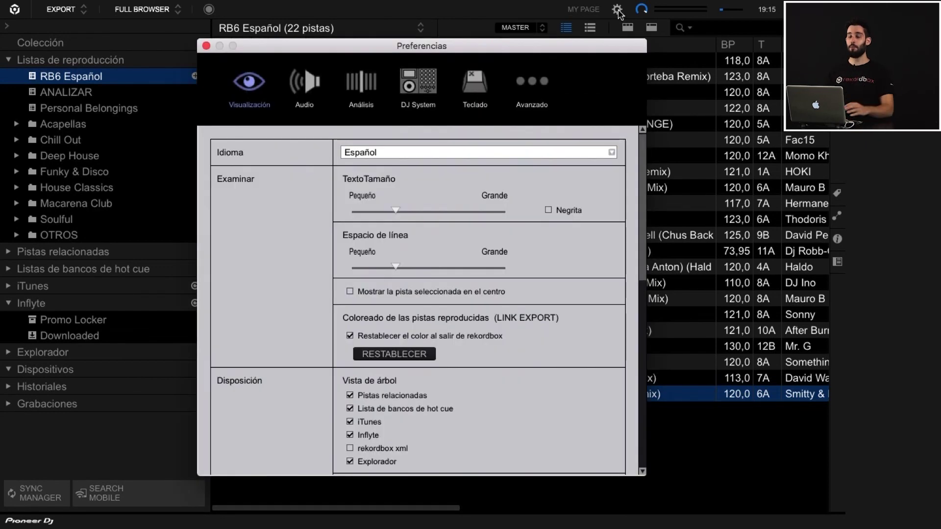
click(523, 92)
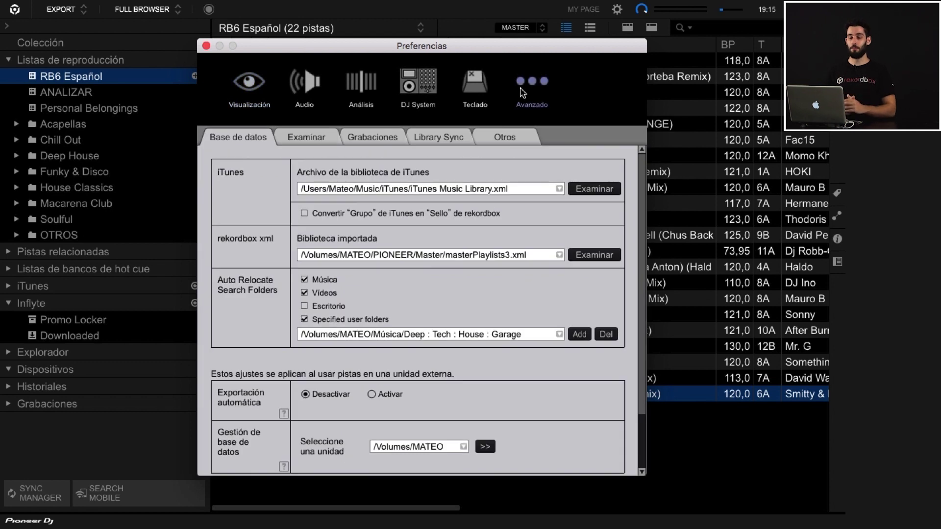
scroll(410, 231, down, 1)
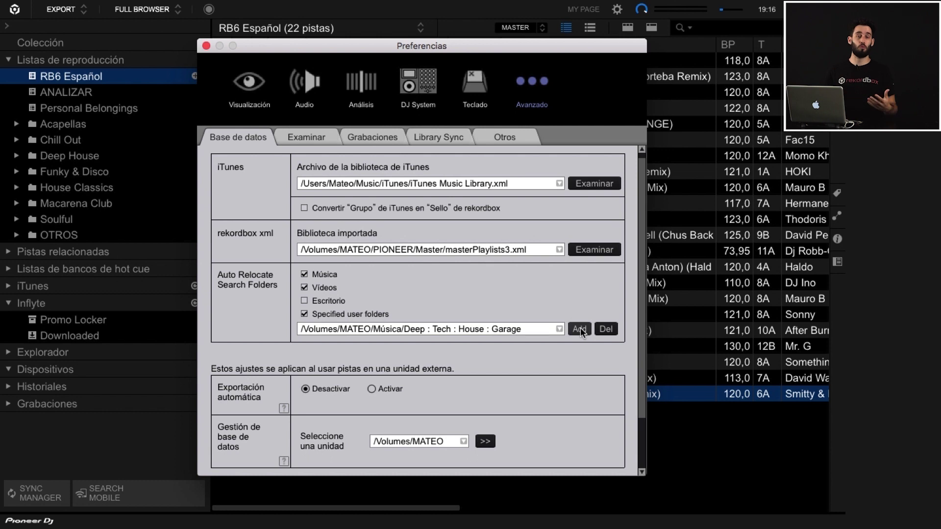
click(559, 328)
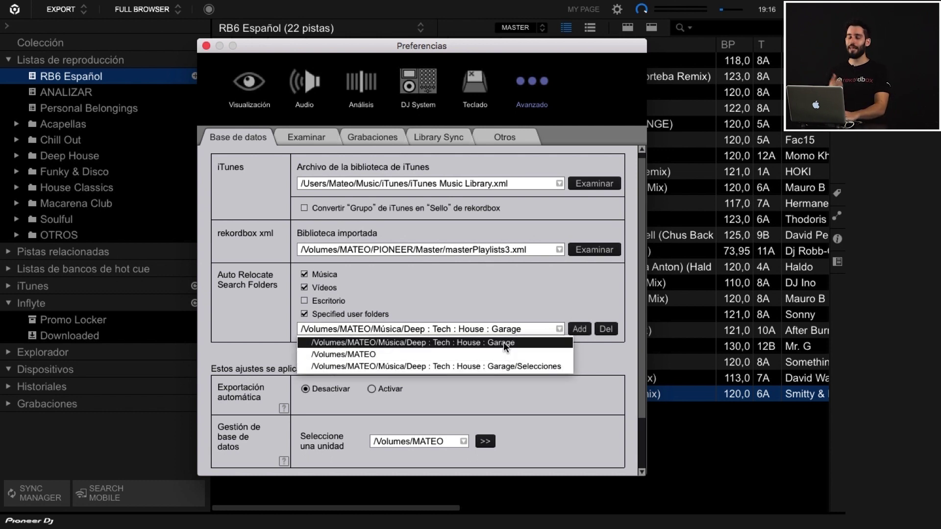
click(514, 310)
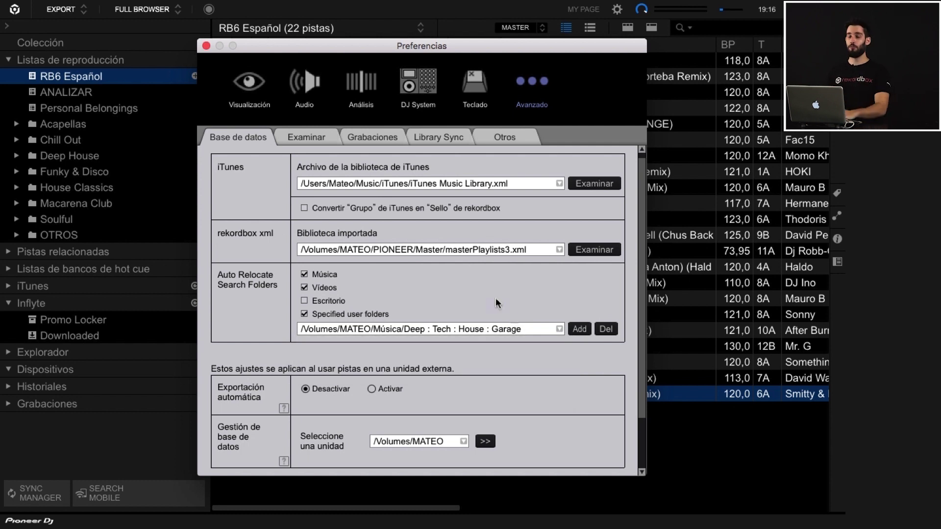
click(206, 45)
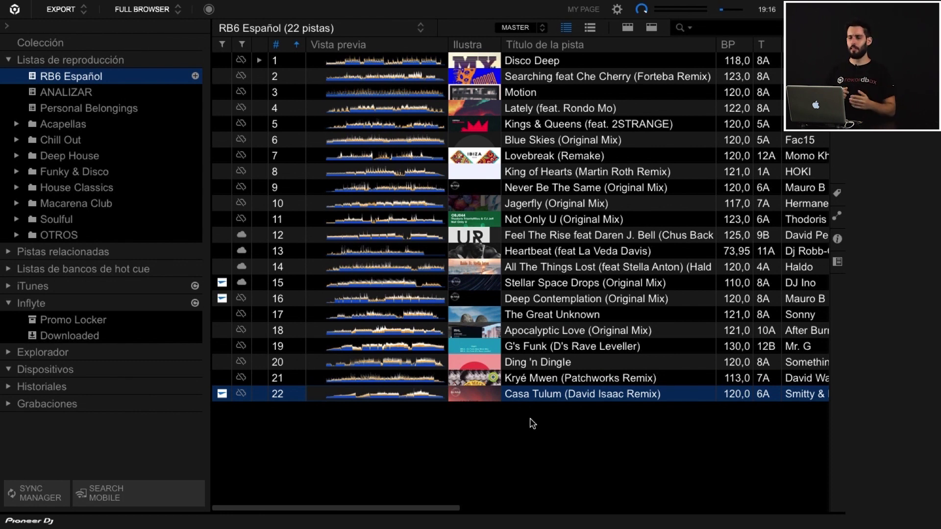
Switch to Finder and rename the Test folder on the desktop as Teest.
key(super+Tab)
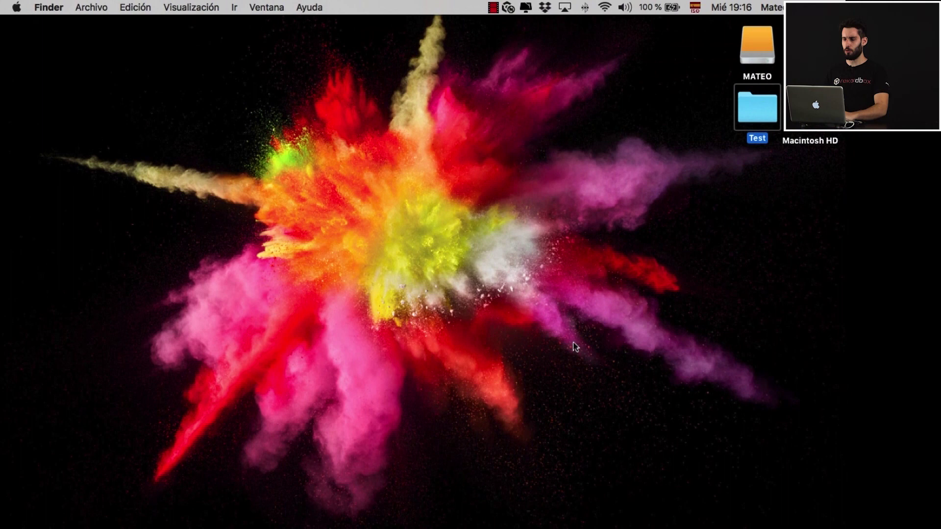
click(756, 139)
click(759, 139)
key(Return)
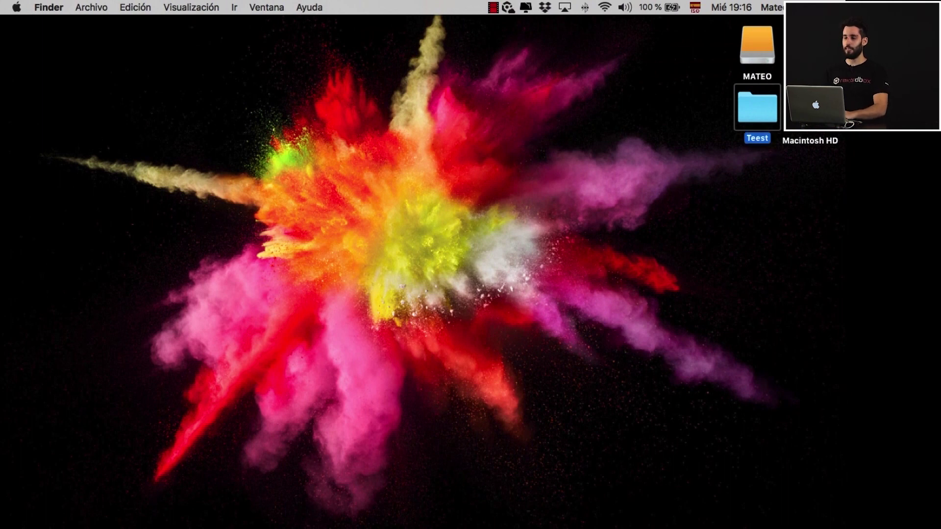
Switch back to rekordbox and go through tracks 19 to 21 of RB6 Español to check for missing files.
key(super+Tab)
click(525, 365)
key(Down)
key(Up)
key(Up)
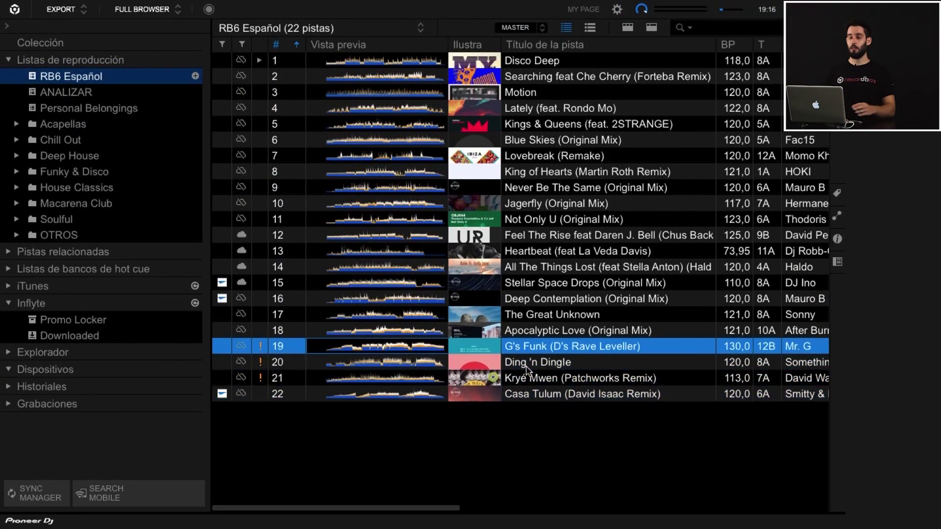
Try to Auto Relocate the missing files of tracks 19 to 21 in the RB6 Español playlist.
click(532, 378)
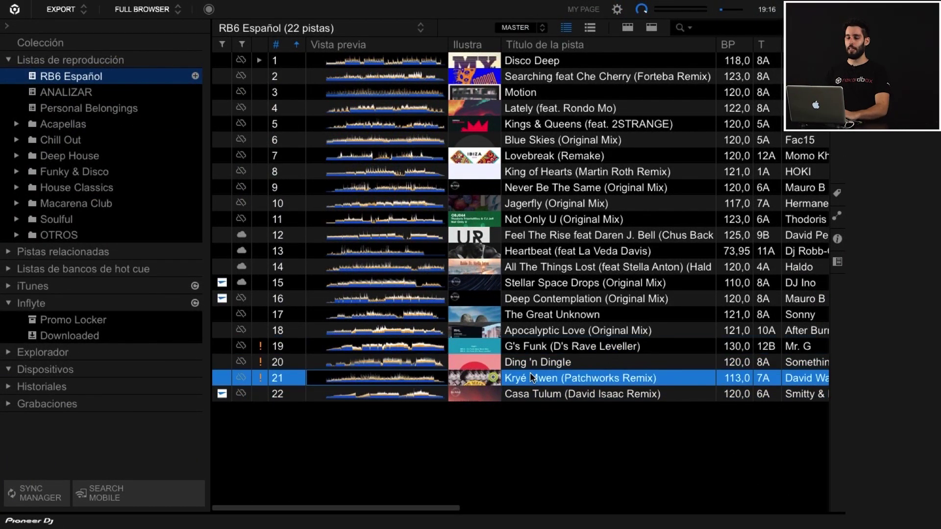
shift+click(531, 347)
right_click(531, 349)
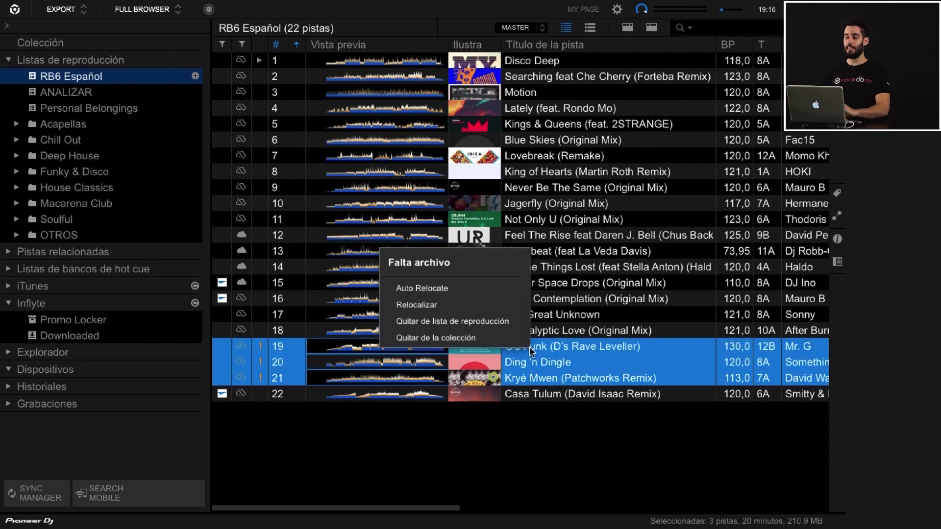
click(486, 290)
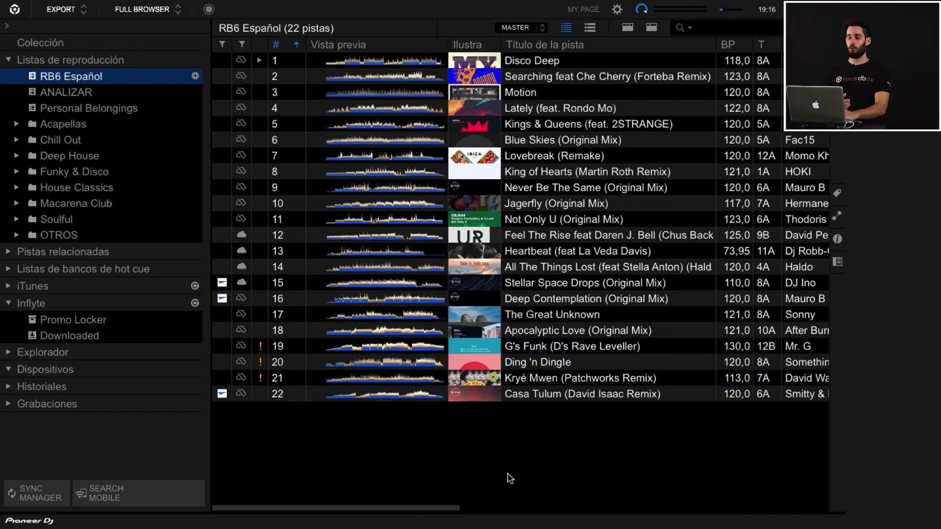
Show all missing files of the library in the missing file manager, and close it after review.
click(107, 7)
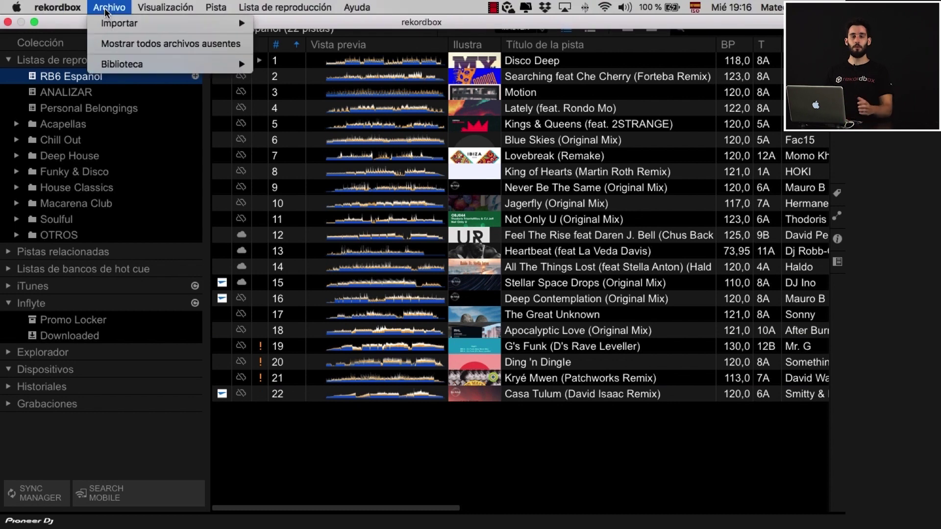
click(125, 47)
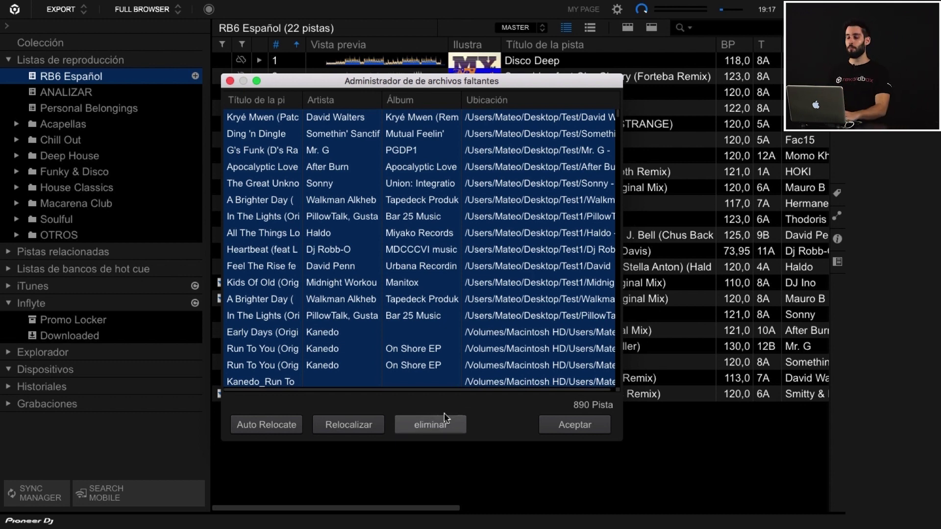
click(559, 433)
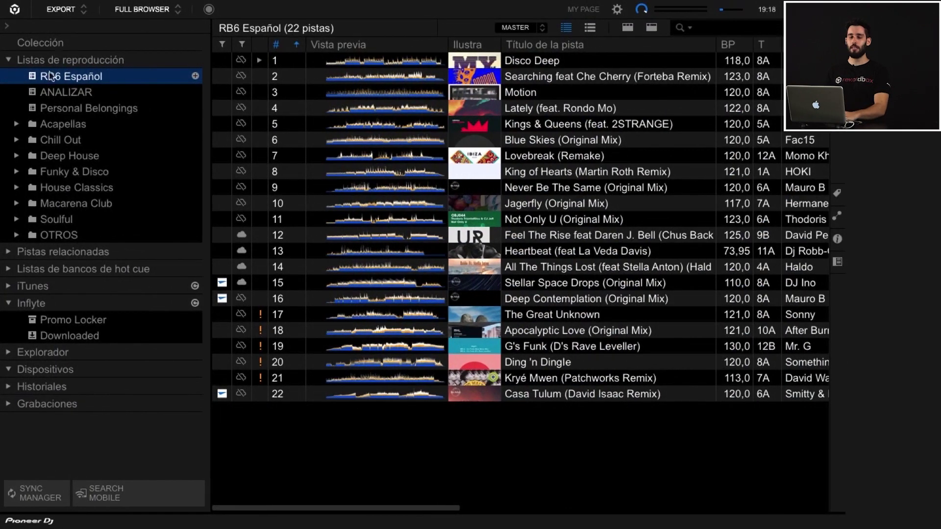
In Performance mode, lower both deck channel faders all the way and start playing Disco Deep on deck 1.
click(82, 11)
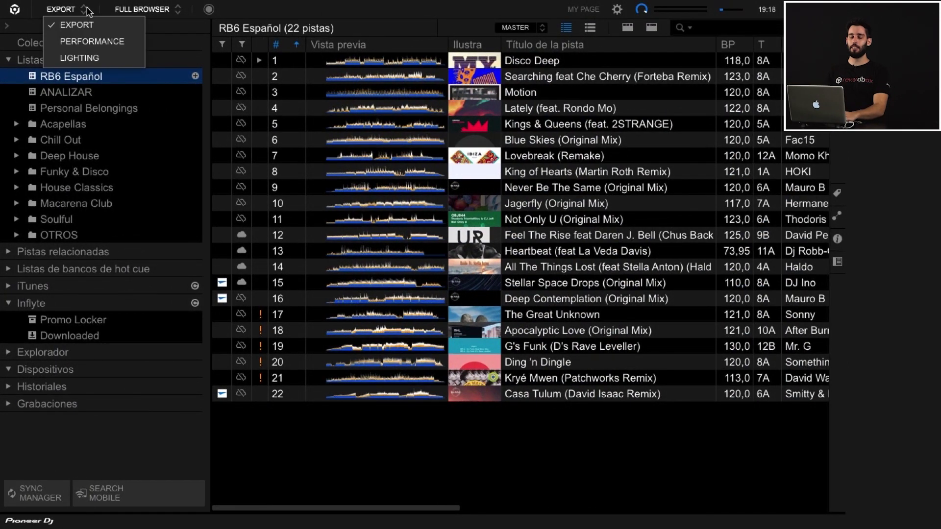
click(91, 47)
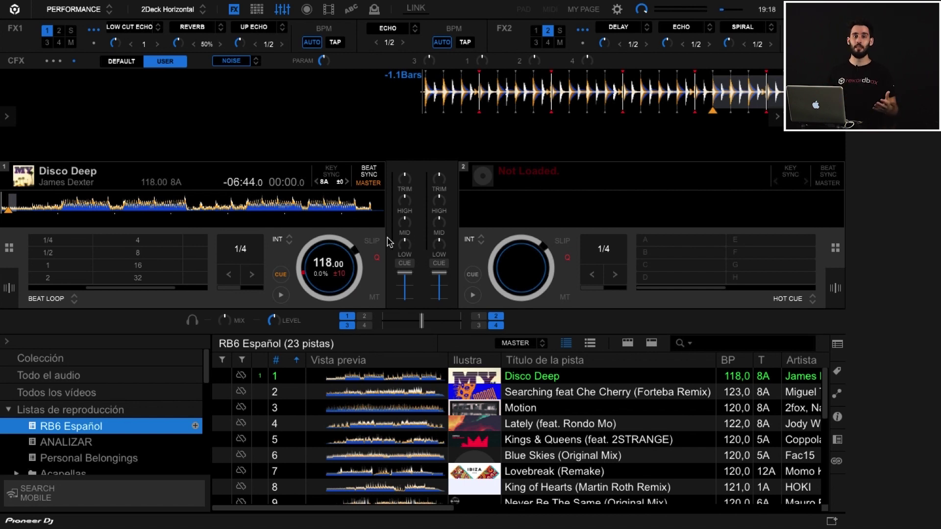
drag(405, 273, 440, 298)
click(281, 295)
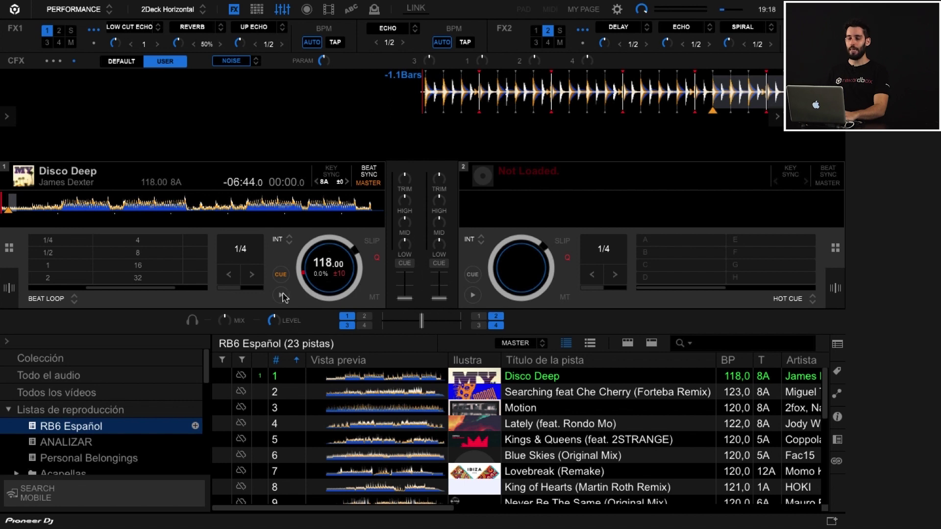
Enable Ableton Link, show its subscreen, and close the subscreen after review.
click(416, 11)
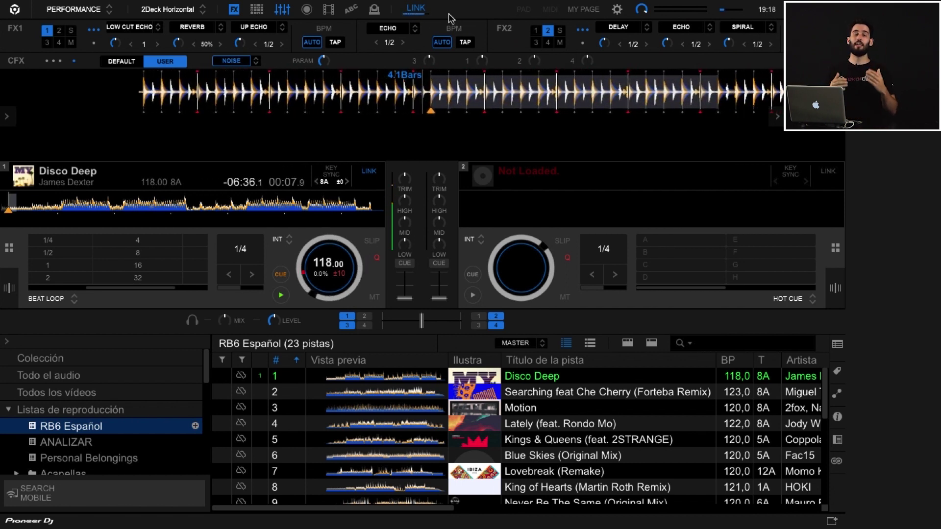
right_click(420, 14)
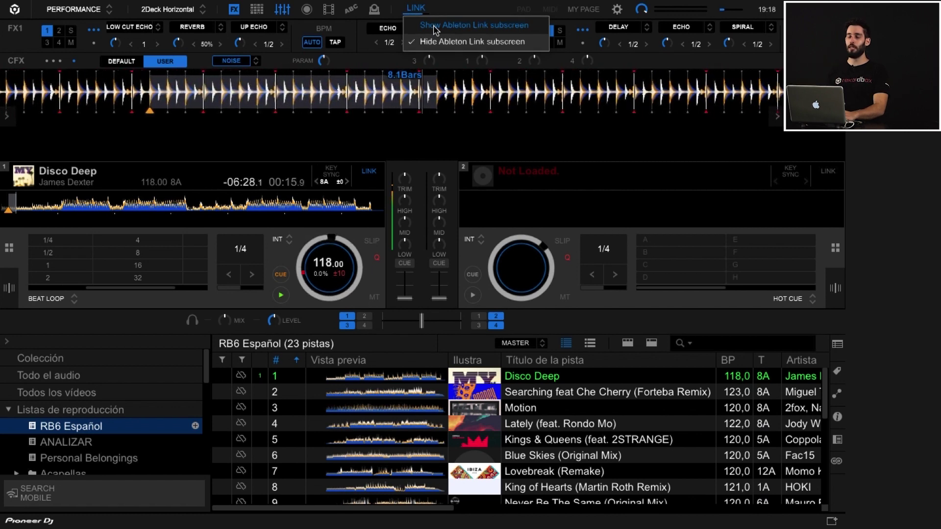
click(435, 28)
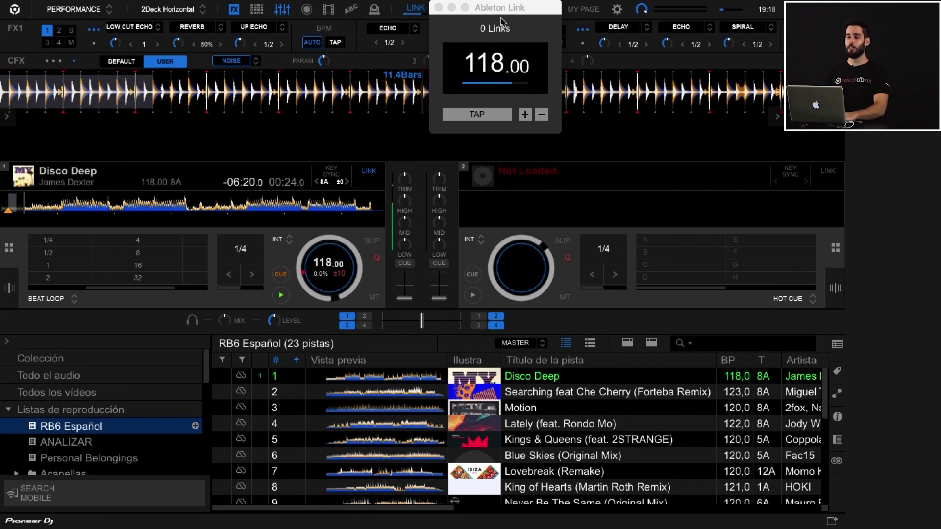
click(438, 8)
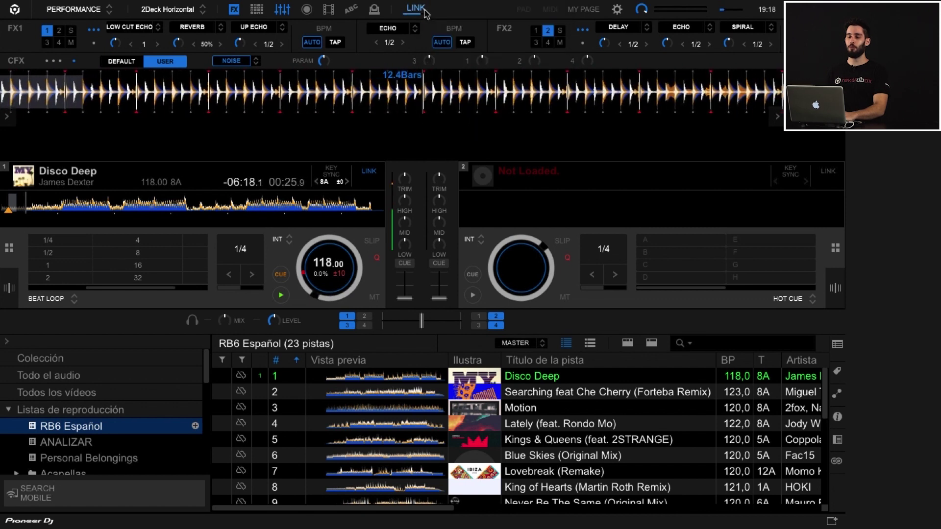
Turn off Ableton Link and return to Export mode, agreeing to stop playback.
click(90, 9)
click(94, 29)
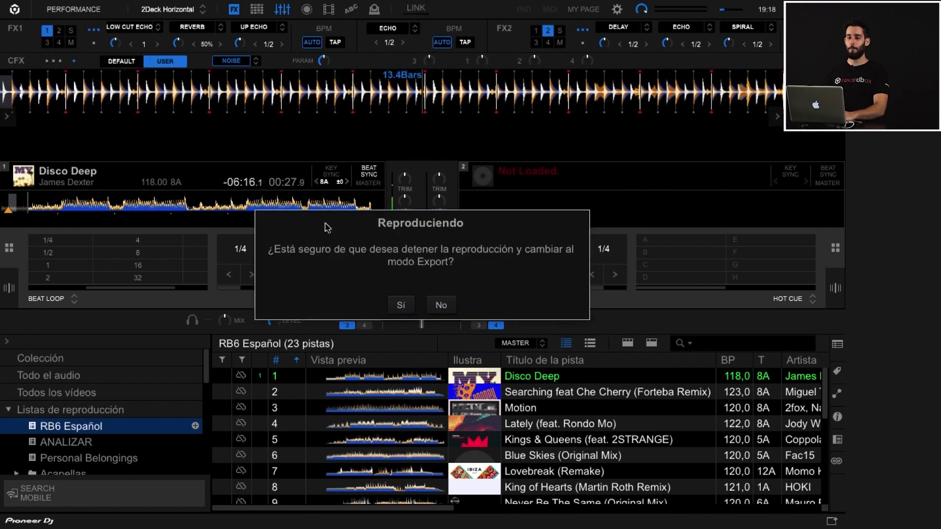
click(399, 305)
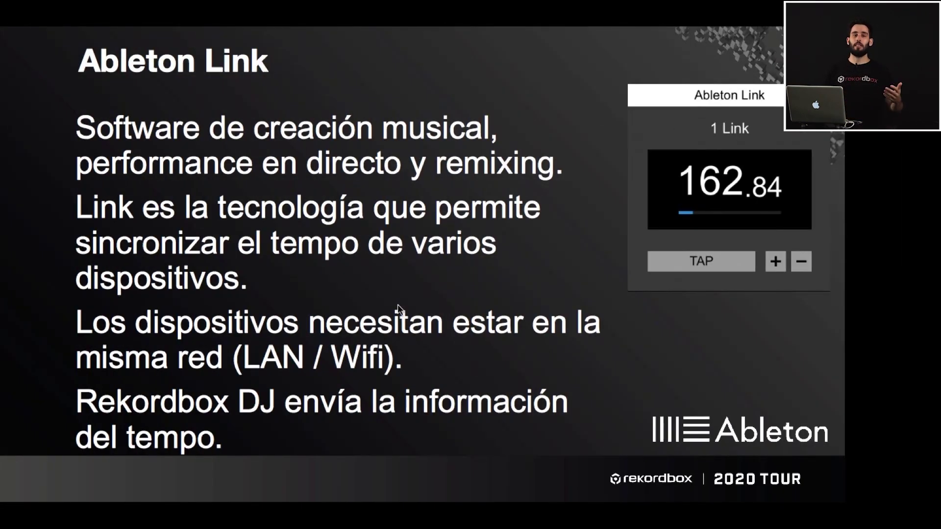
Leave the Ableton Link slide, return to rekordbox and change it to Performance mode.
key(Right)
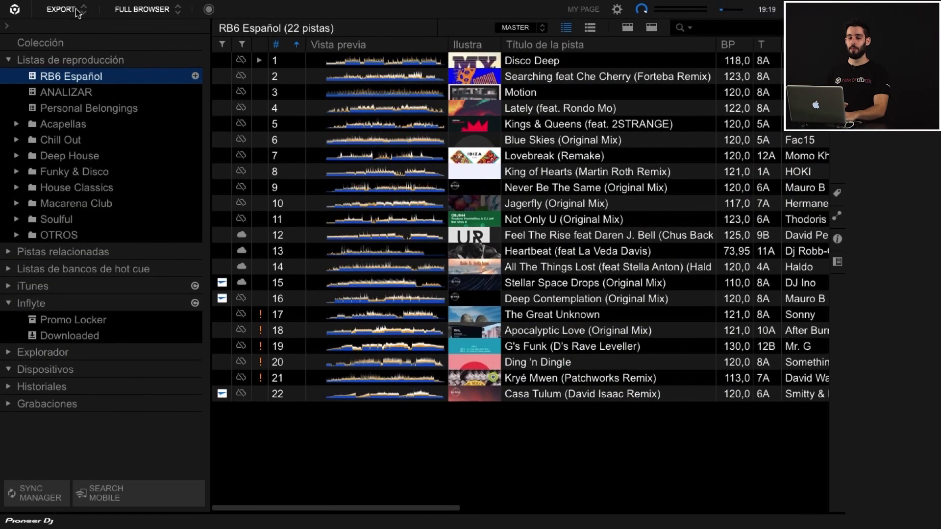
click(80, 11)
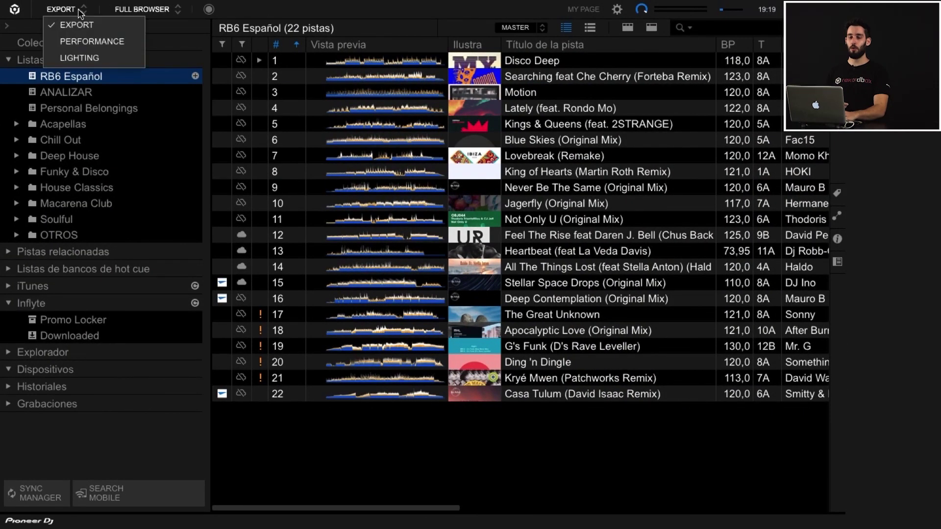
key(Escape)
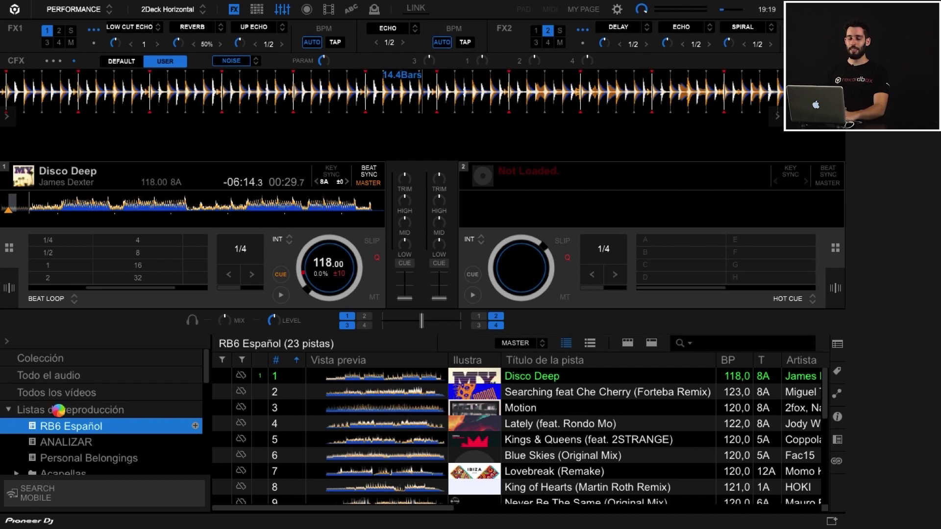
Collapse the Inflyte section in the source tree and expand the SoundCloud section.
scroll(105, 415, down, 2)
scroll(105, 414, down, 5)
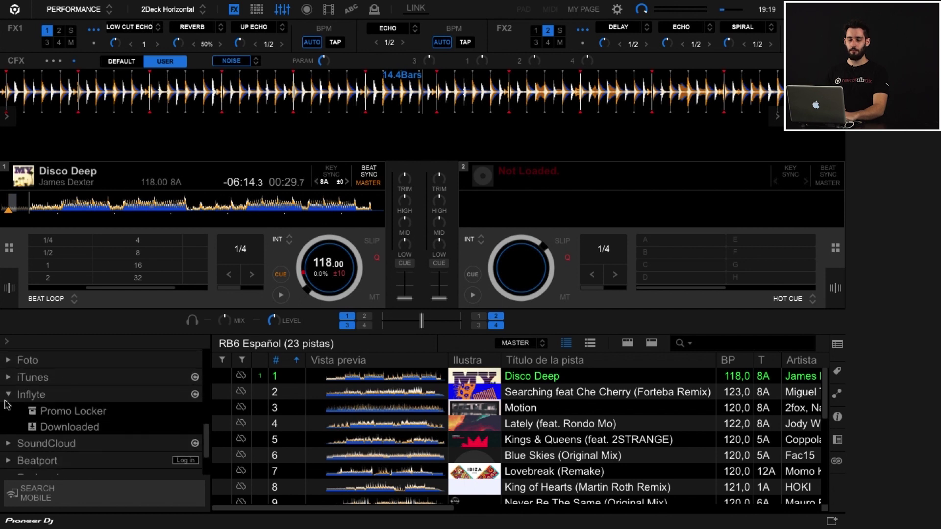
click(8, 395)
scroll(10, 395, down, 2)
click(38, 381)
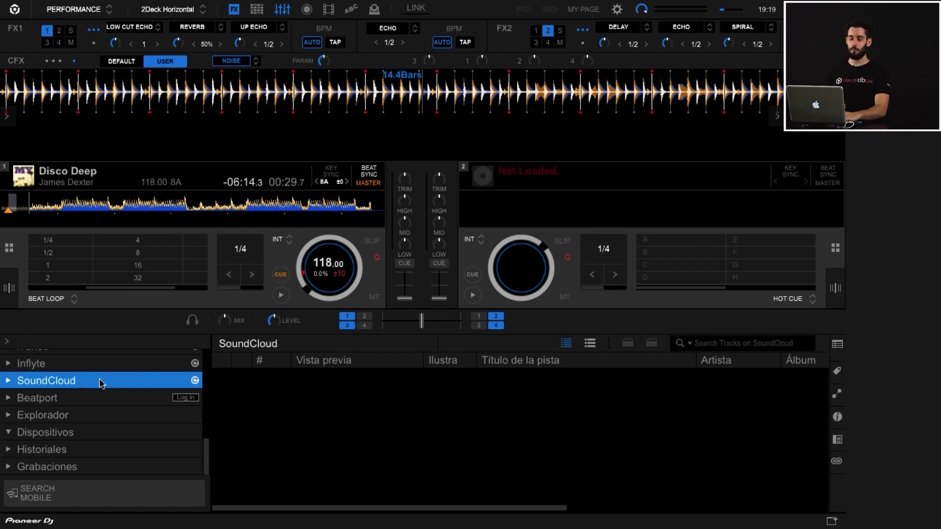
click(6, 381)
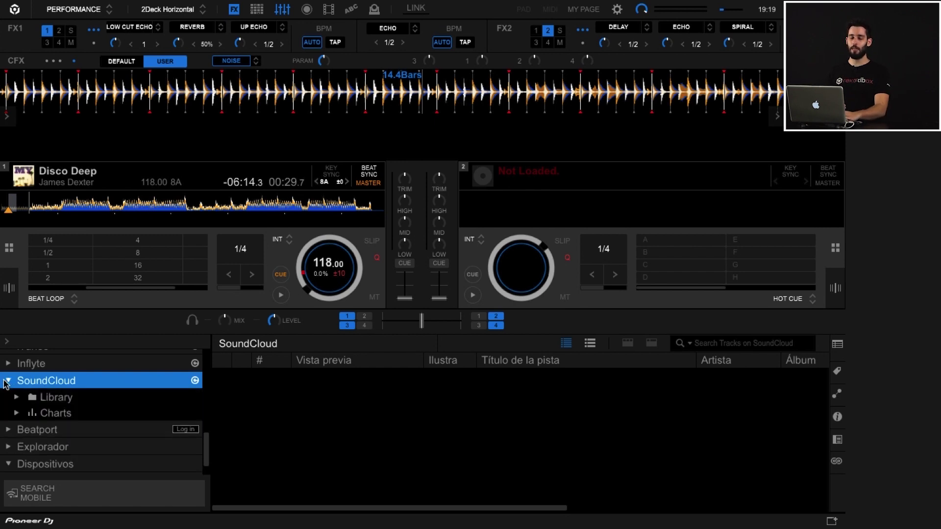
Expand the SoundCloud Library folder and show its Likes track list.
click(66, 399)
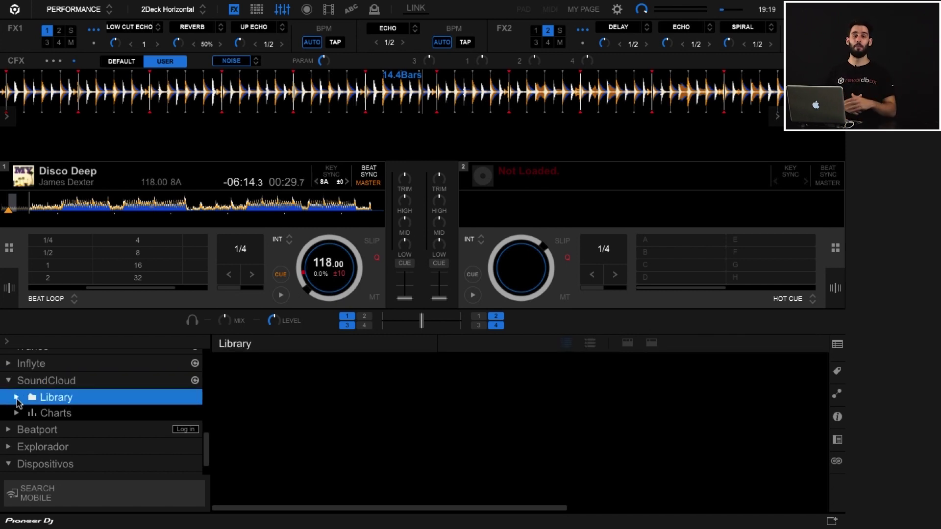
click(17, 397)
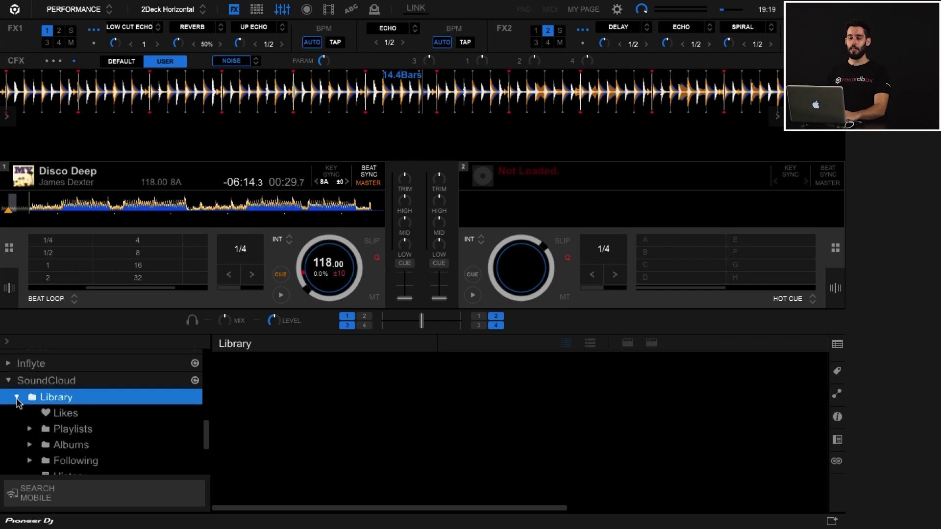
click(65, 408)
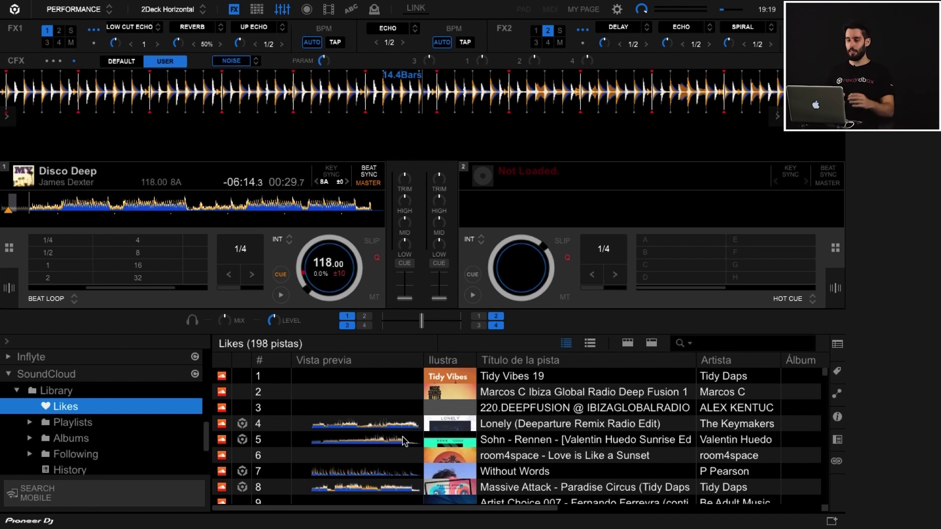
Add track 18 of the SoundCloud Likes, SRMR218, to the RB6 Español playlist.
scroll(405, 441, down, 1)
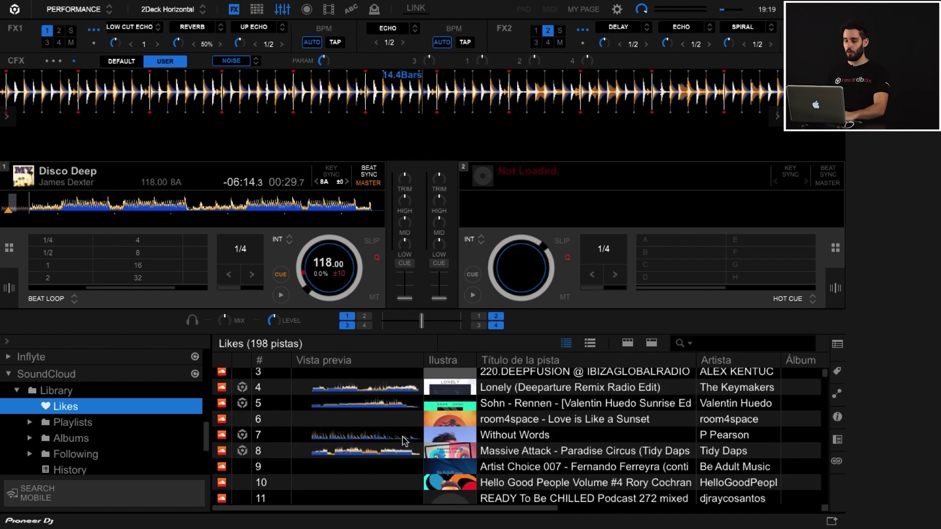
scroll(404, 440, down, 2)
scroll(441, 434, down, 2)
scroll(440, 434, down, 1)
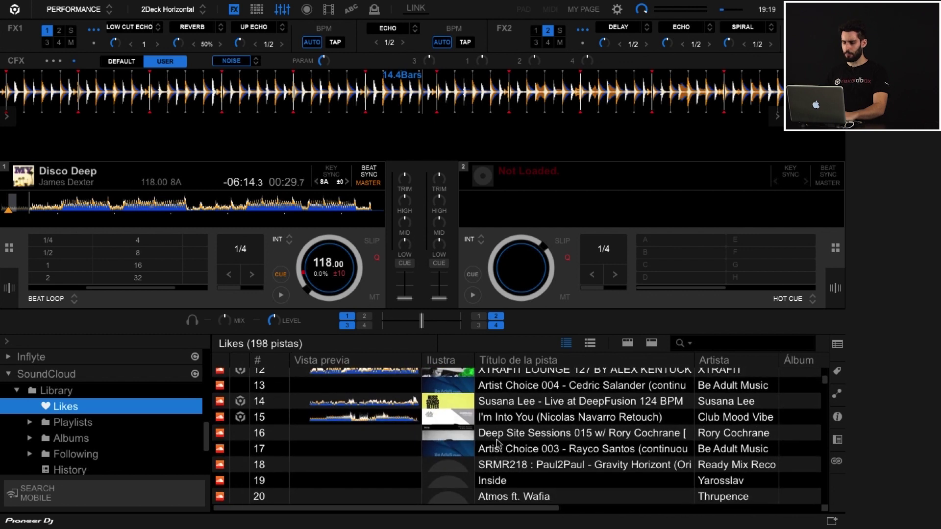
click(512, 465)
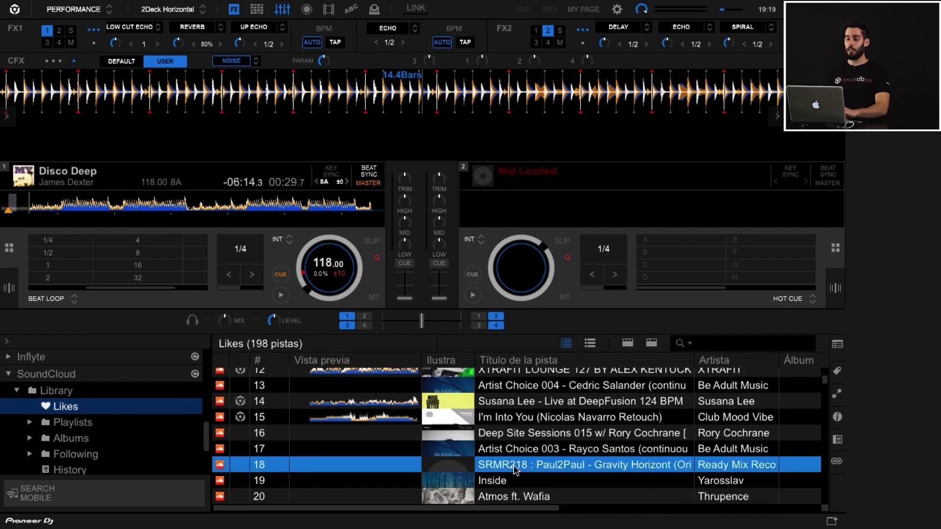
right_click(516, 471)
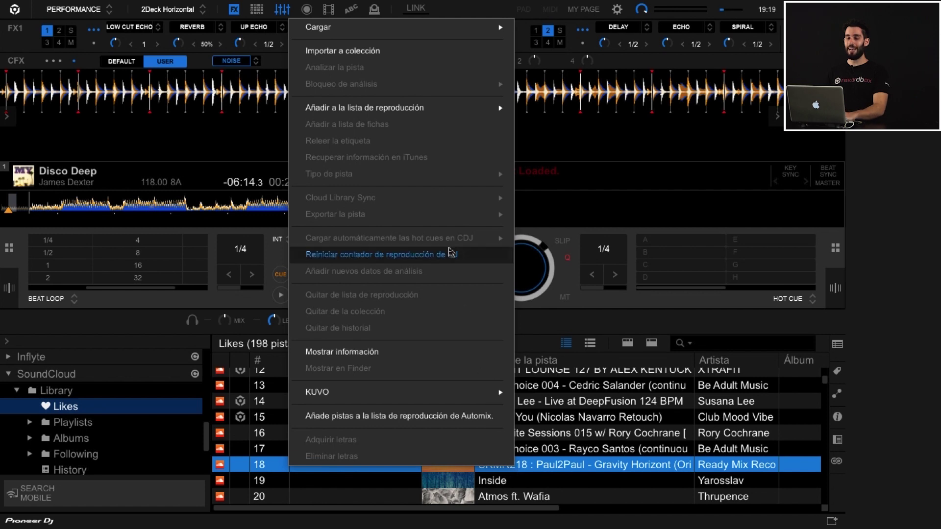
mouse_move(436, 109)
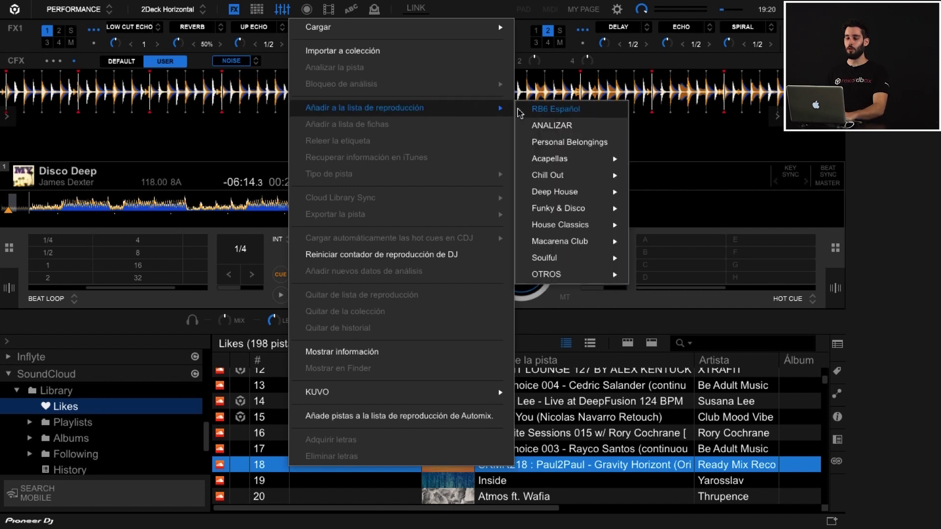
click(534, 115)
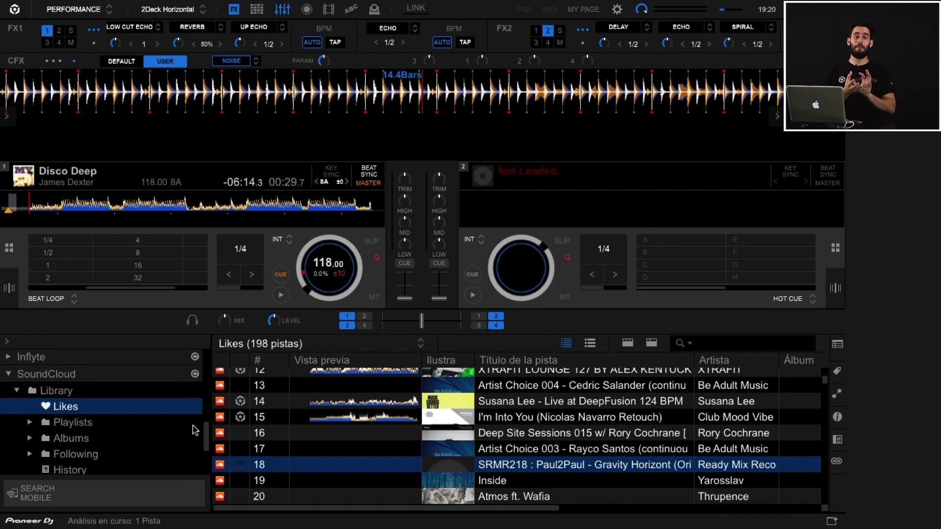
Show the RB6 Español playlist and change the layout to the Examinar browser view.
scroll(139, 426, up, 10)
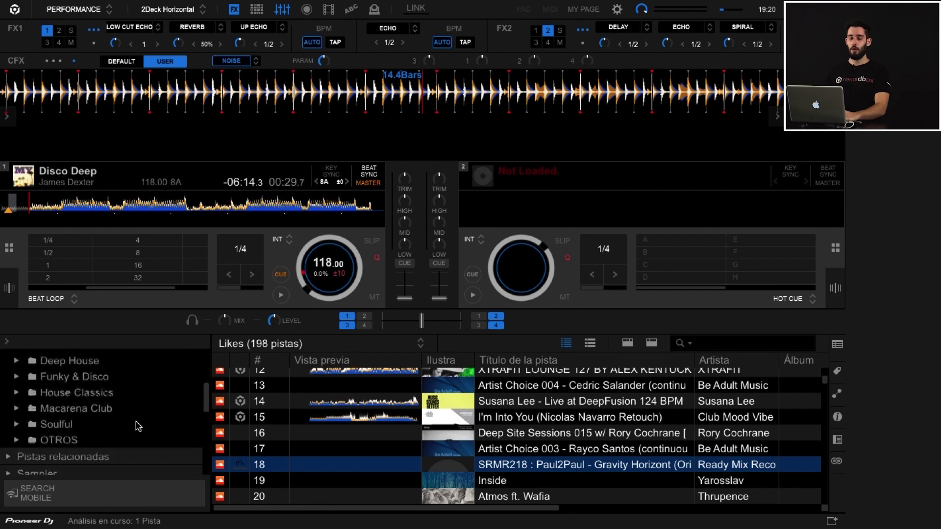
scroll(139, 426, up, 2)
click(96, 397)
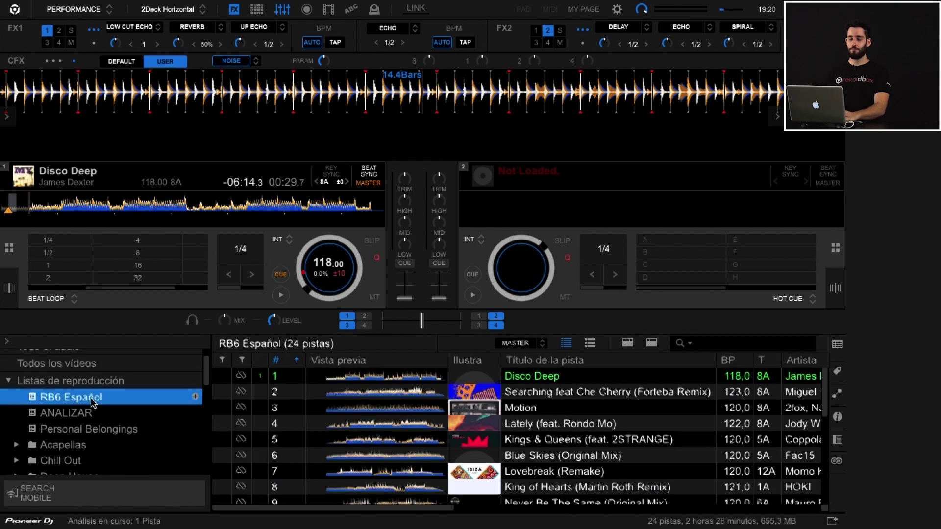
key(ctrl+b)
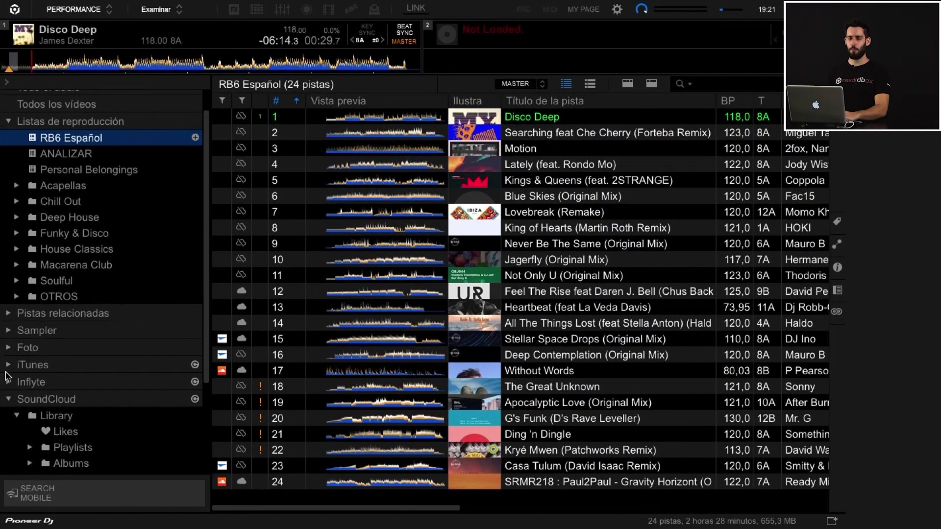
Return to Export mode and open the Mi configuración page of the DJ System preferences.
click(75, 14)
click(81, 31)
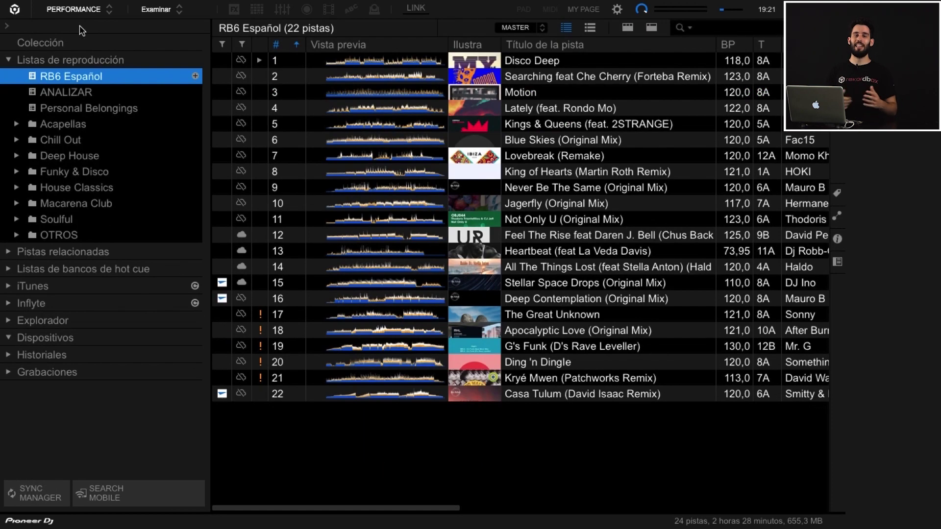
click(618, 10)
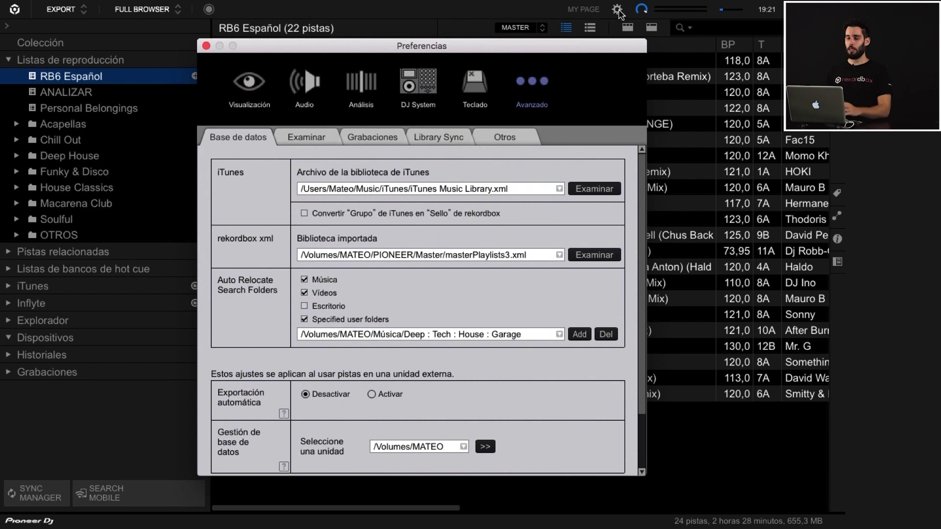
click(425, 83)
click(428, 138)
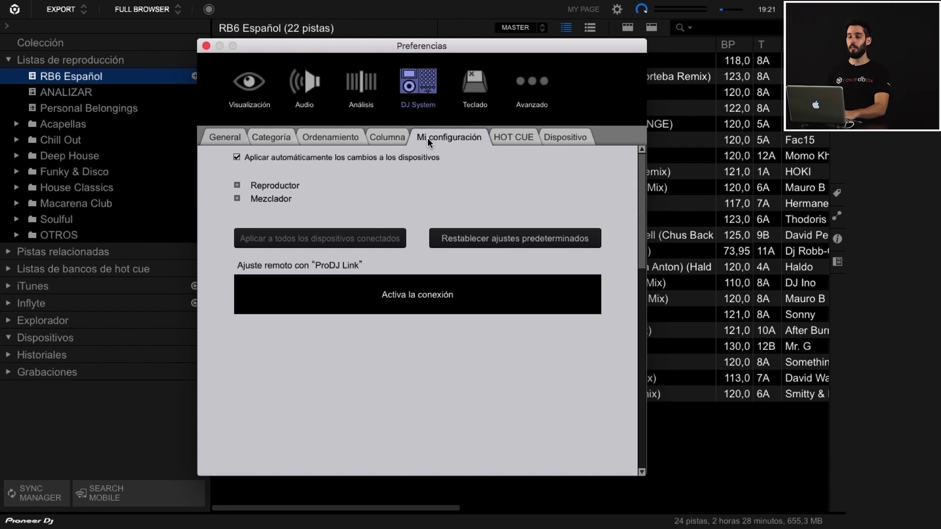
Examine the Reproductor options under DJ SETTING, DISPLAY(LCD) and DISPLAY(INDICATOR), one group at a time.
click(238, 185)
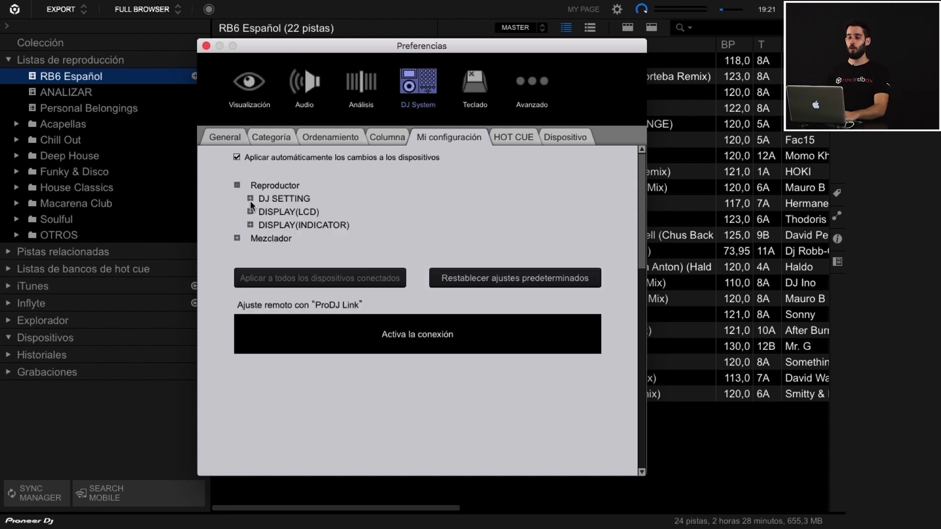
click(251, 199)
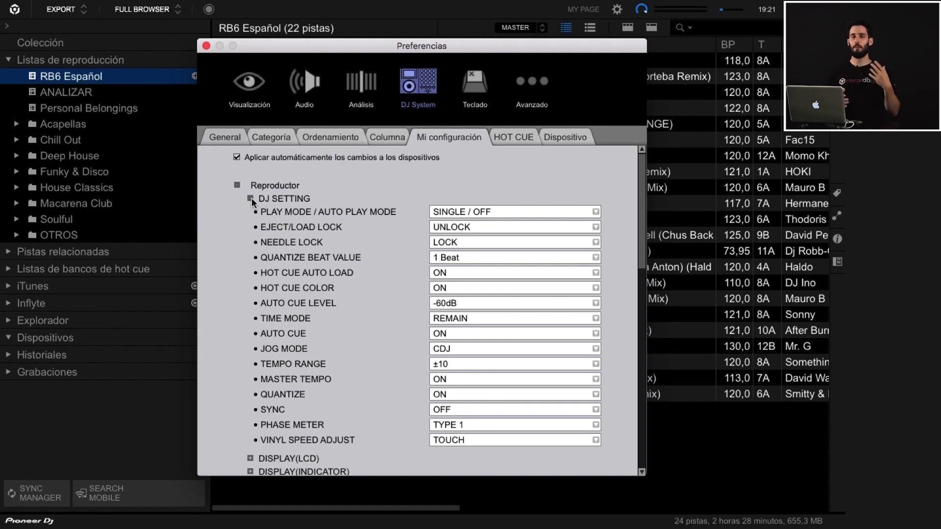
click(251, 199)
click(251, 212)
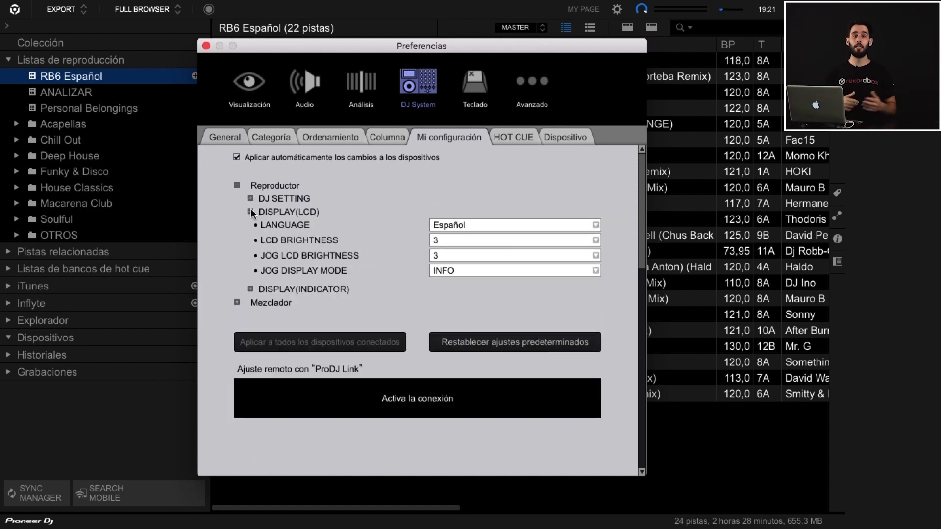
click(251, 210)
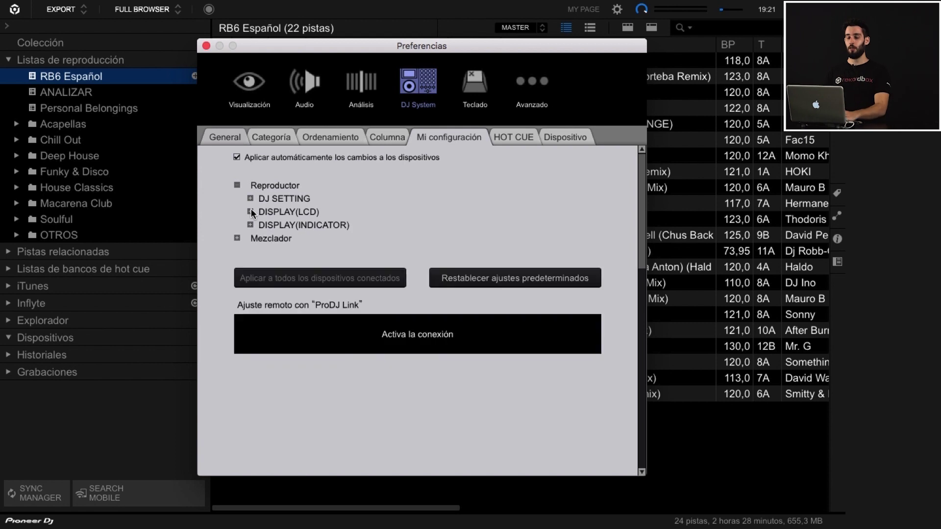
click(252, 224)
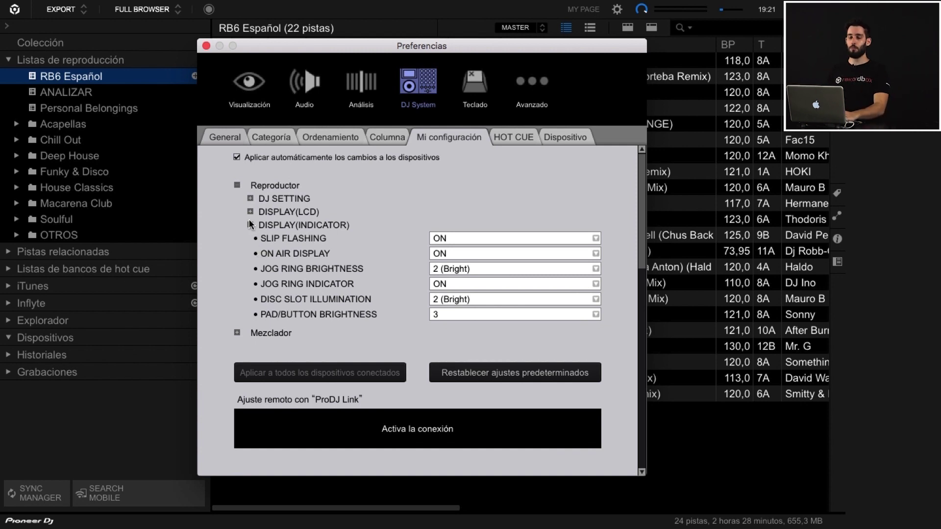
Collapse the DISPLAY(INDICATOR) group and expand Mezclador to show its setting categories.
click(250, 225)
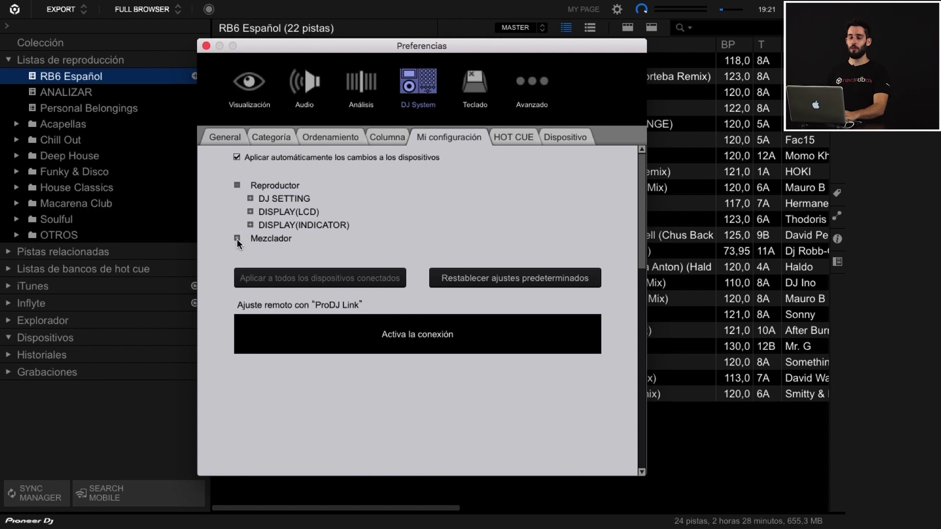
click(237, 239)
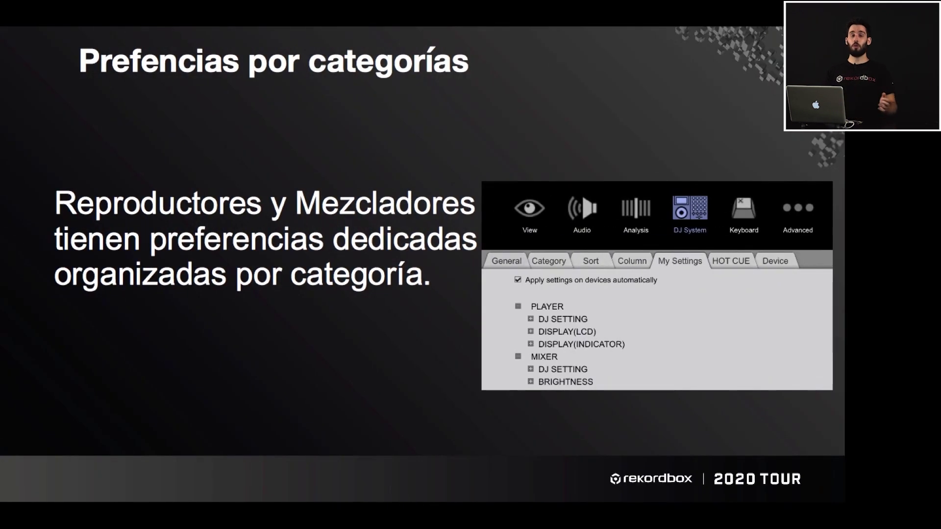
key(Right)
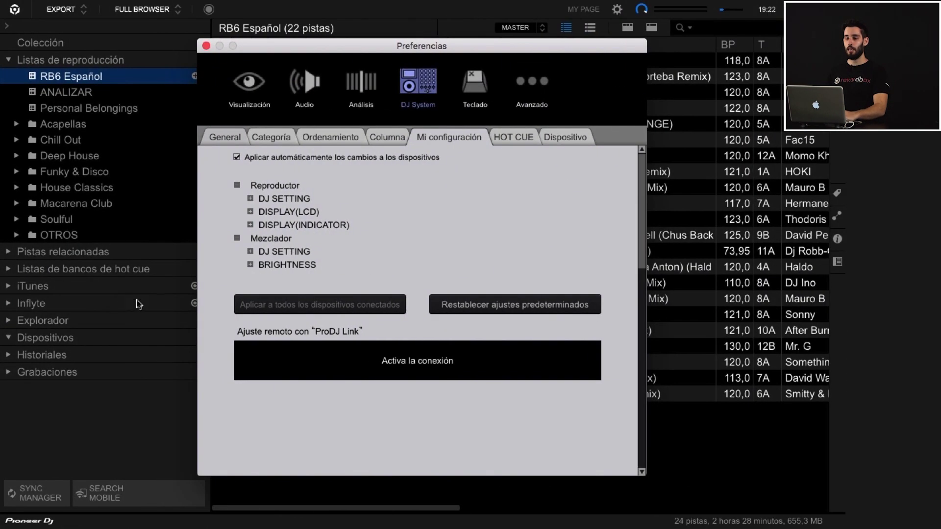
Close the preferences and open My Page to read the release notes under Information.
click(206, 46)
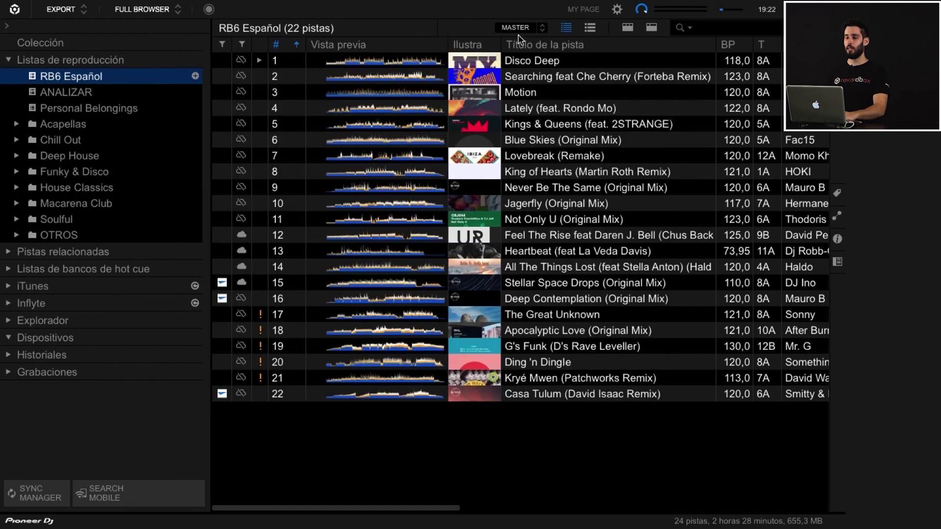
click(594, 11)
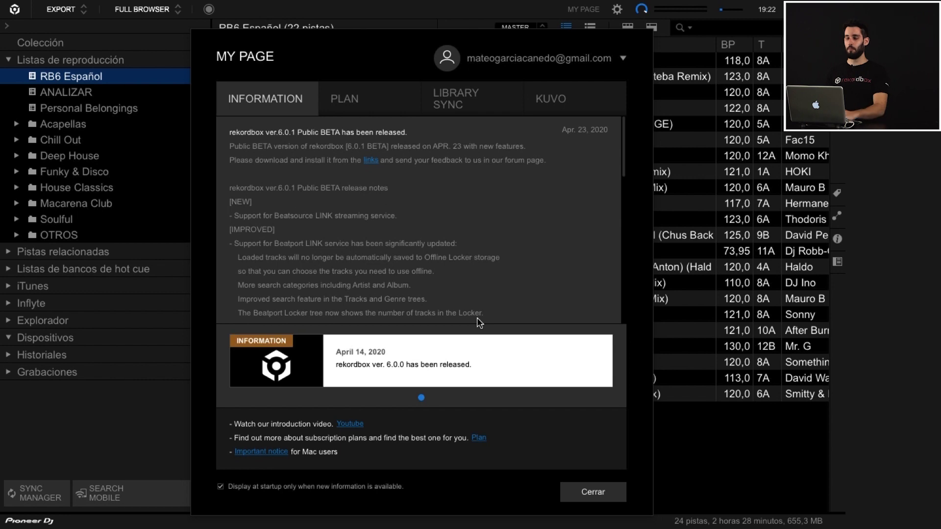
scroll(409, 208, down, 4)
scroll(408, 208, up, 5)
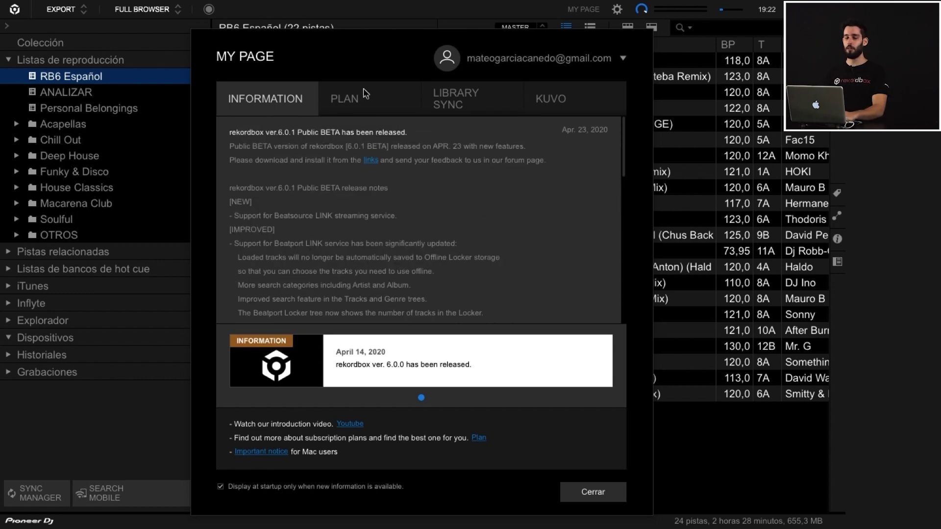
Review the Plan, Library Sync and KUVO sections of My Page, and close it.
click(365, 97)
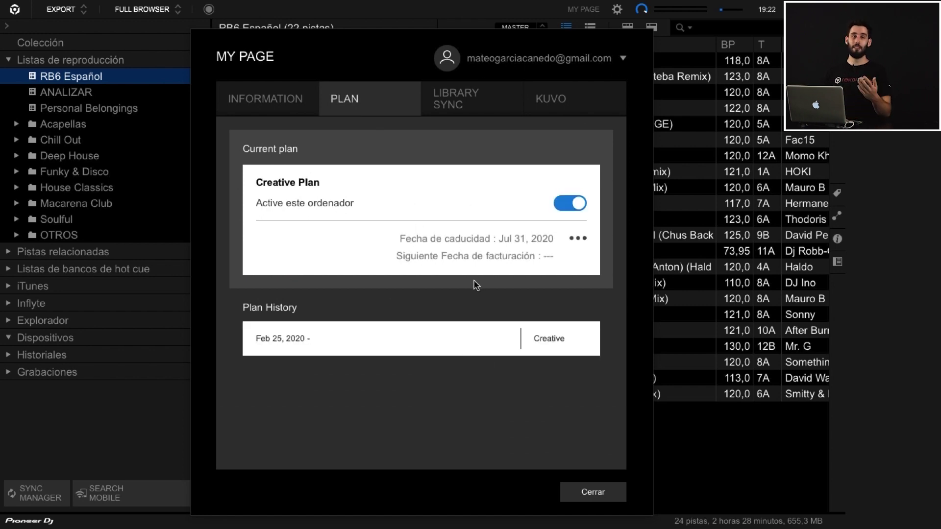
click(464, 103)
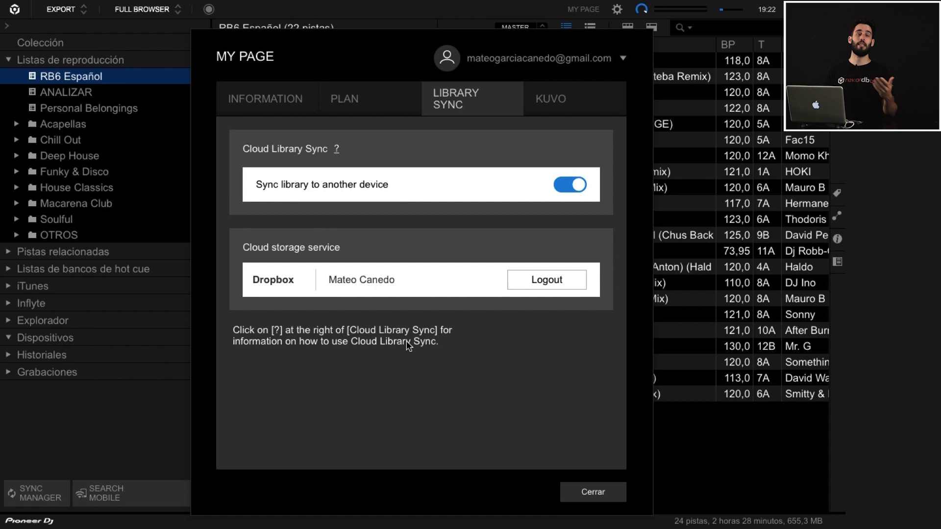
click(554, 109)
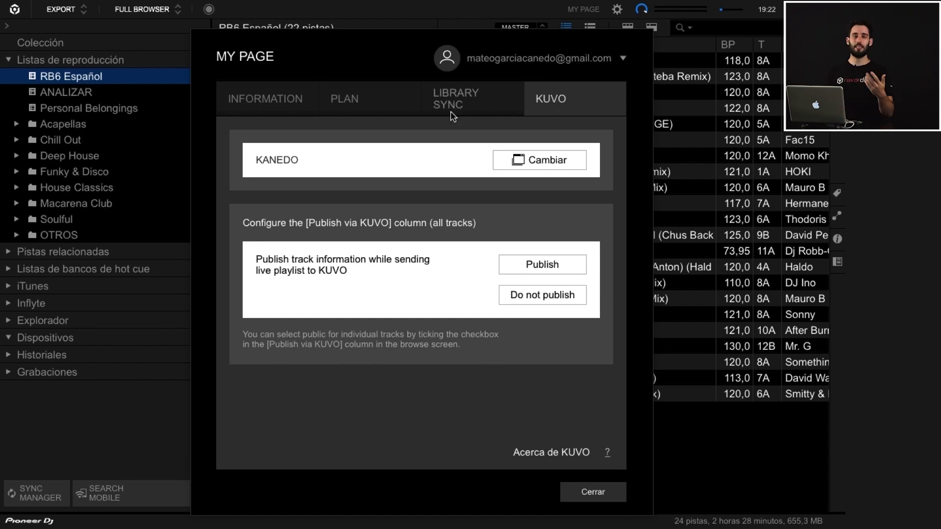
click(559, 493)
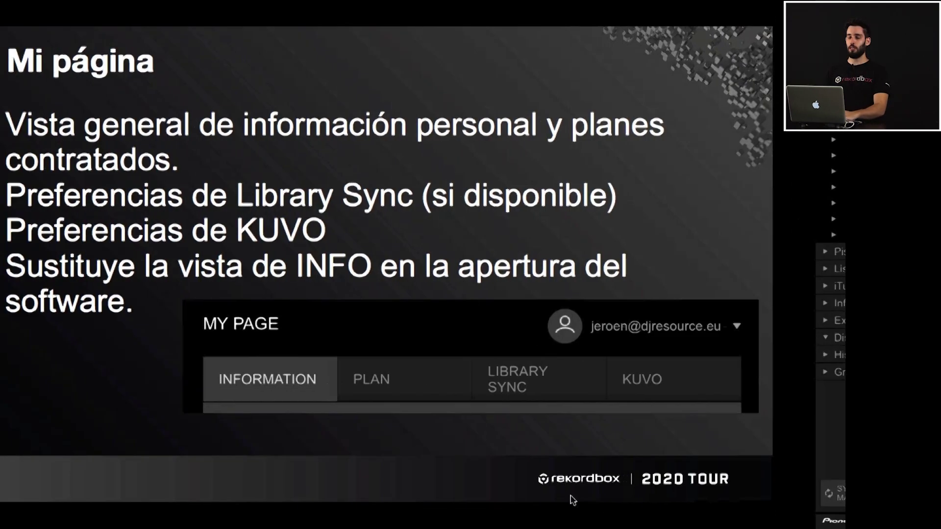
key(Right)
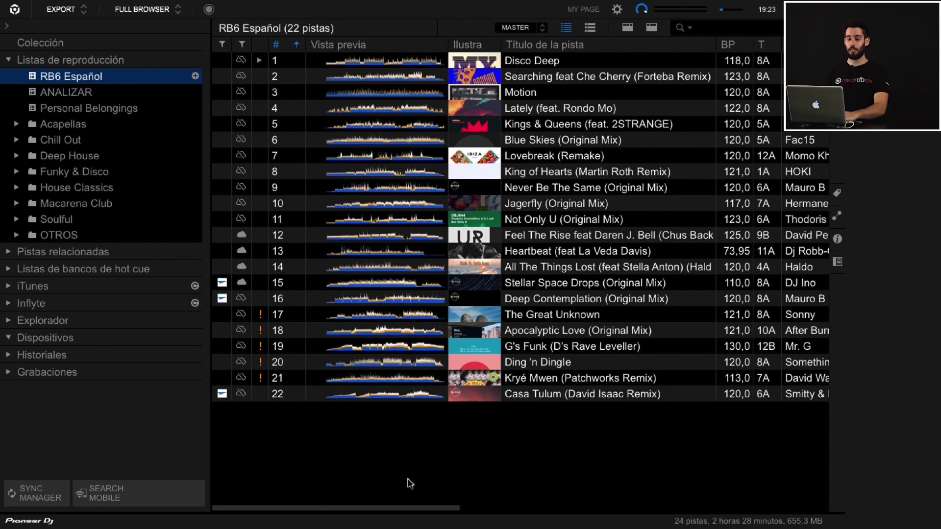
Search for mobile devices available to connect, and dismiss the device list without connecting.
click(123, 492)
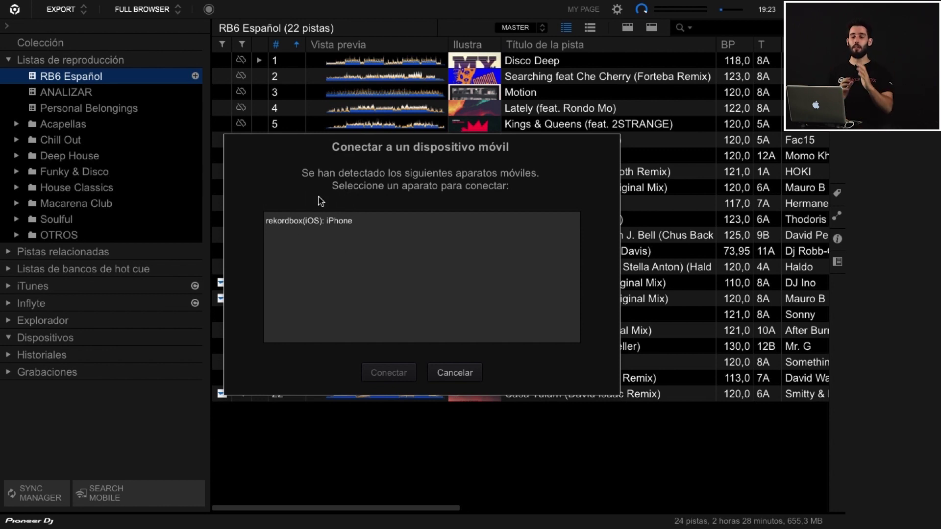
click(451, 373)
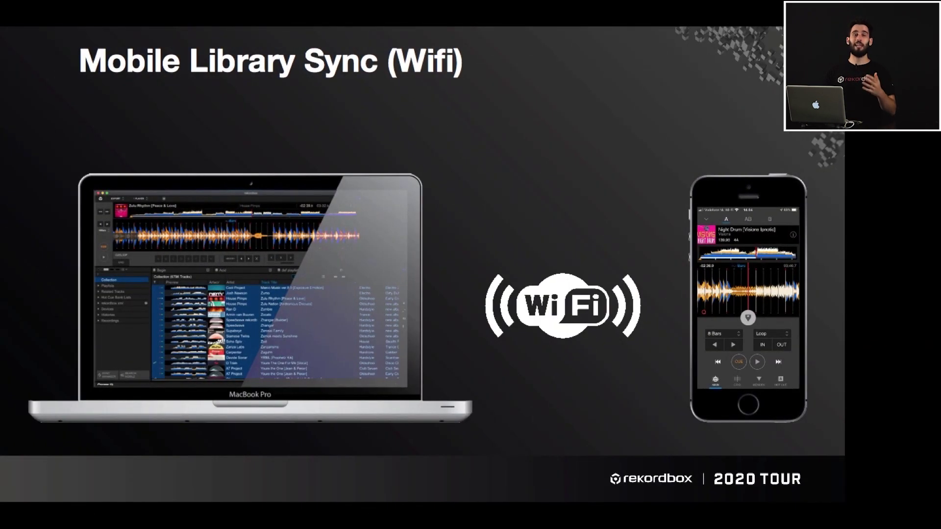
key(Right)
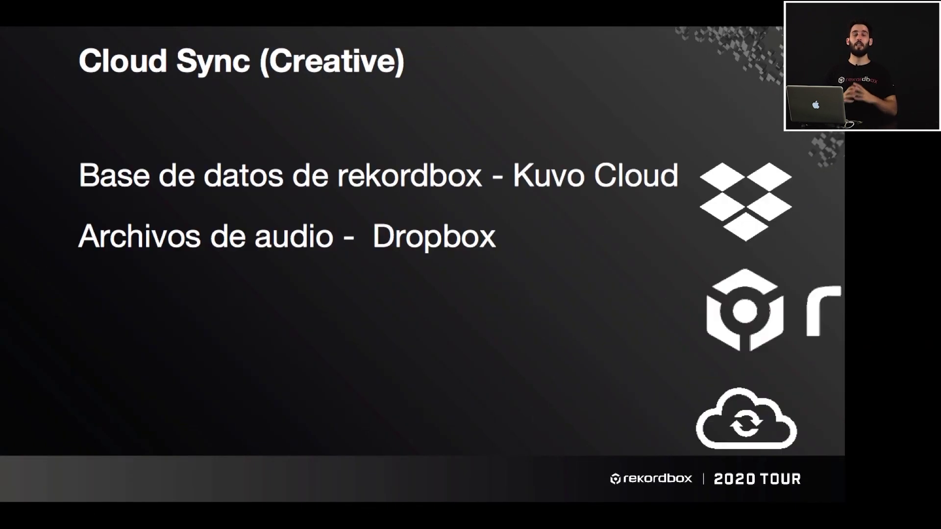